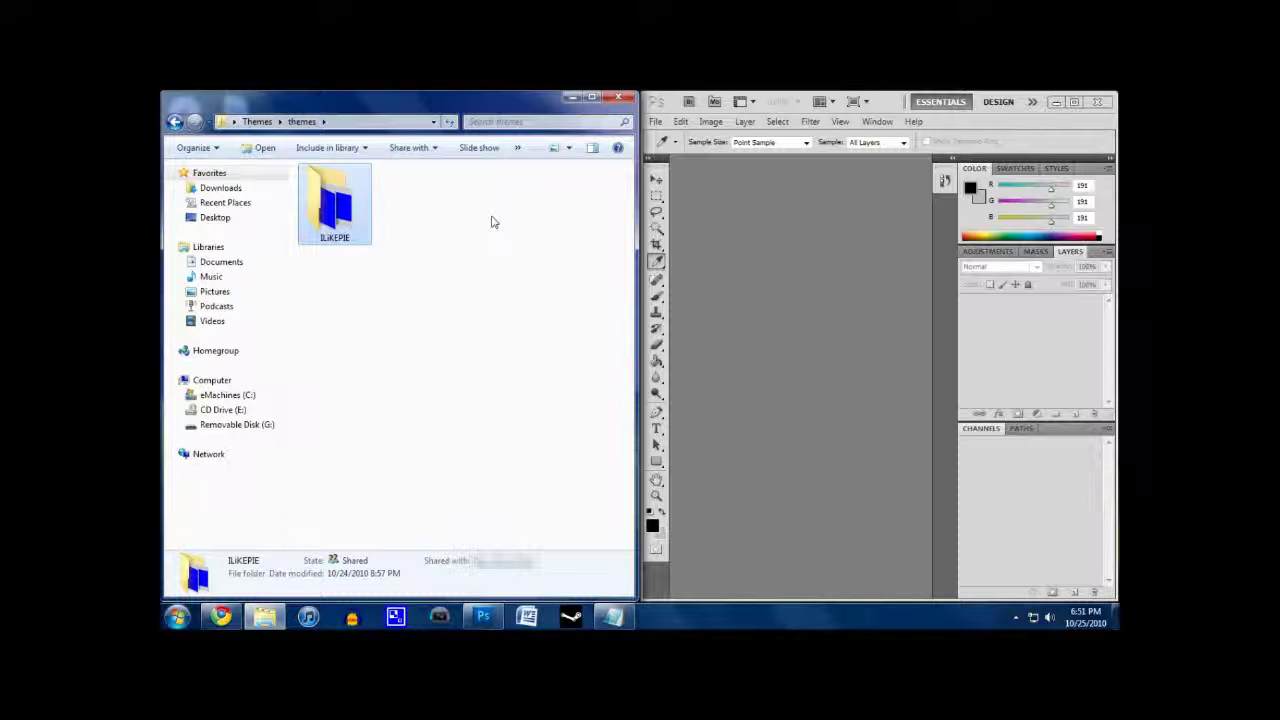
pyautogui.click(977, 140)
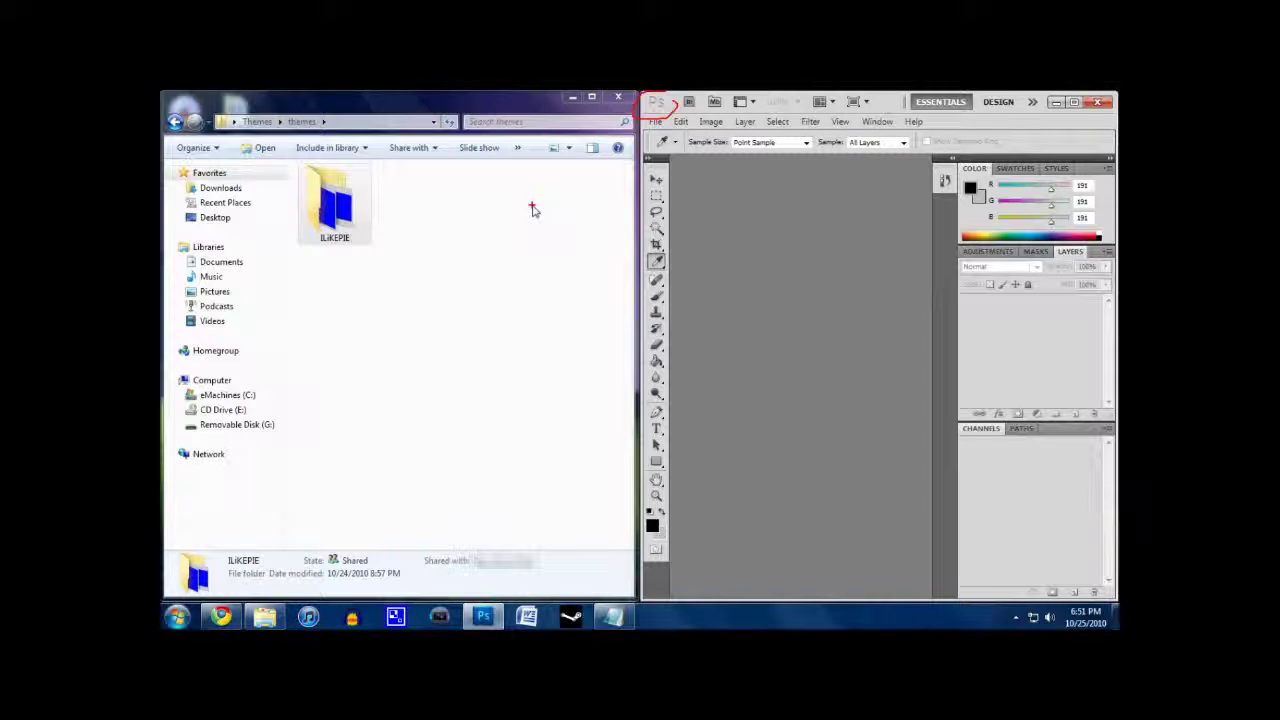
pyautogui.write('tfree')
pyautogui.click(577, 264)
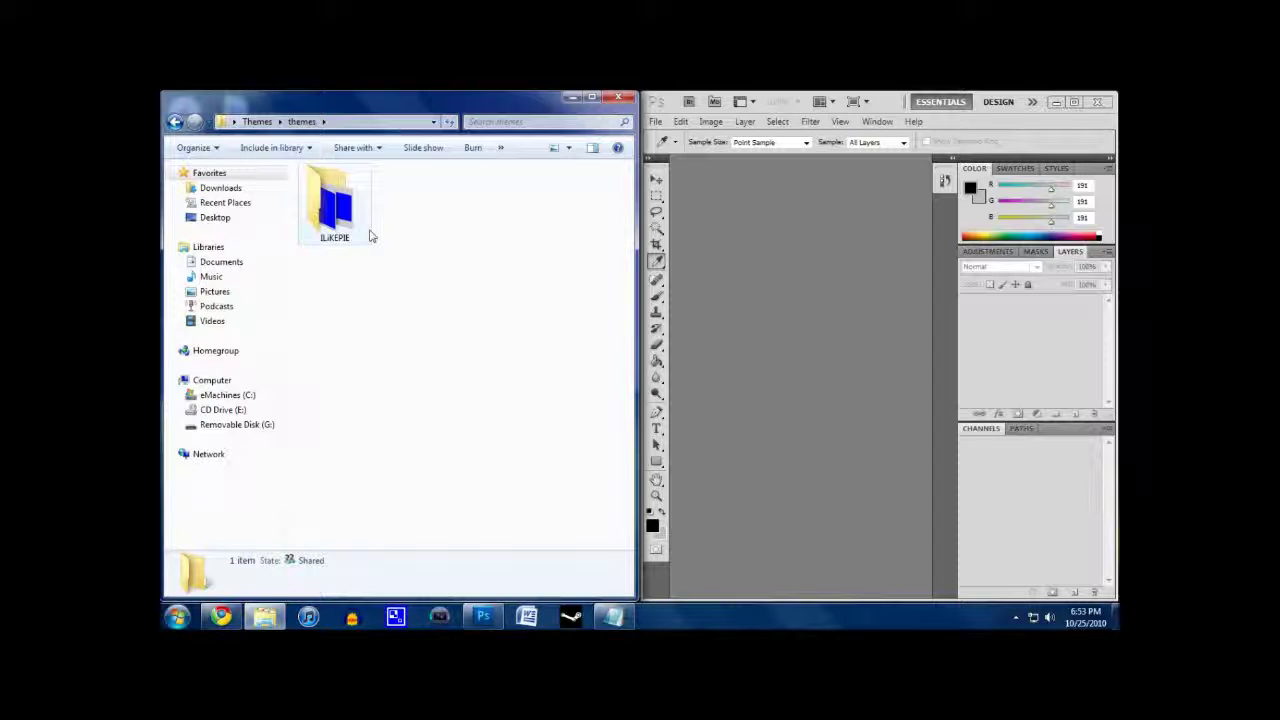
# Open the ILiKEPIE theme folder and look over the Icons folder and the Dock, Status Bar and Wallpaper images
pyautogui.moveTo(427, 290); pyautogui.dragTo(397, 249)
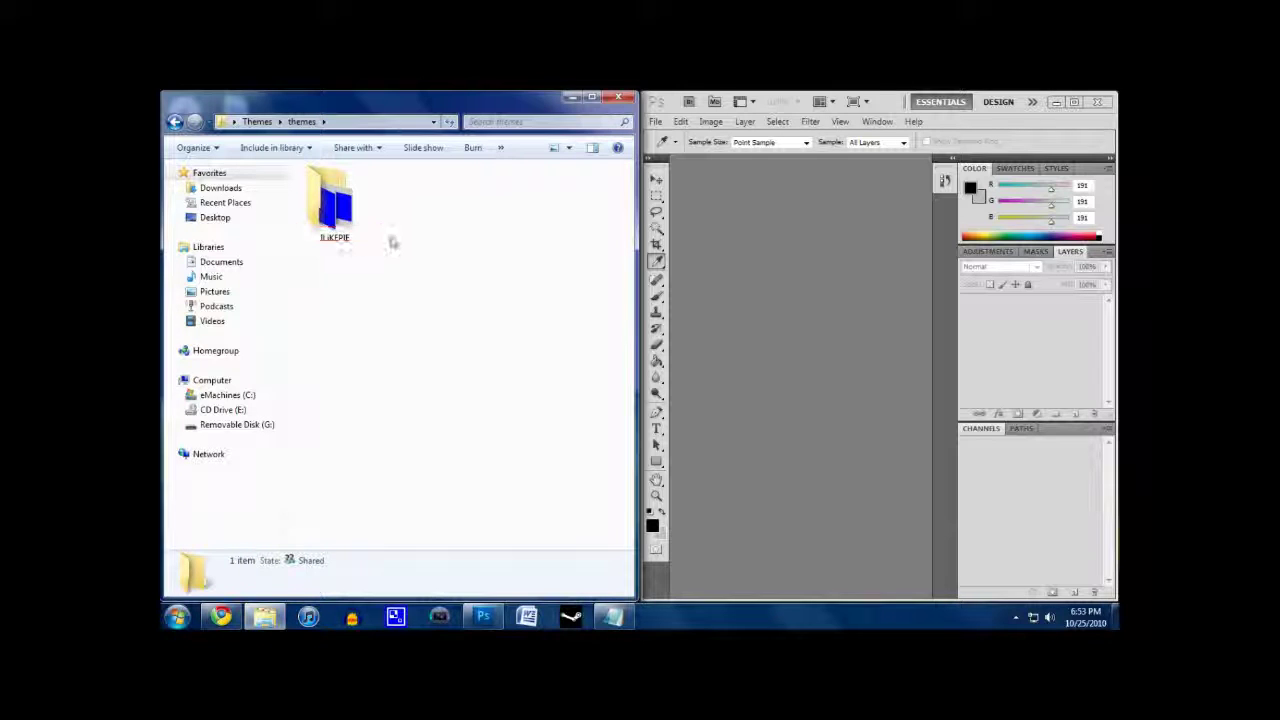
pyautogui.doubleClick(335, 205)
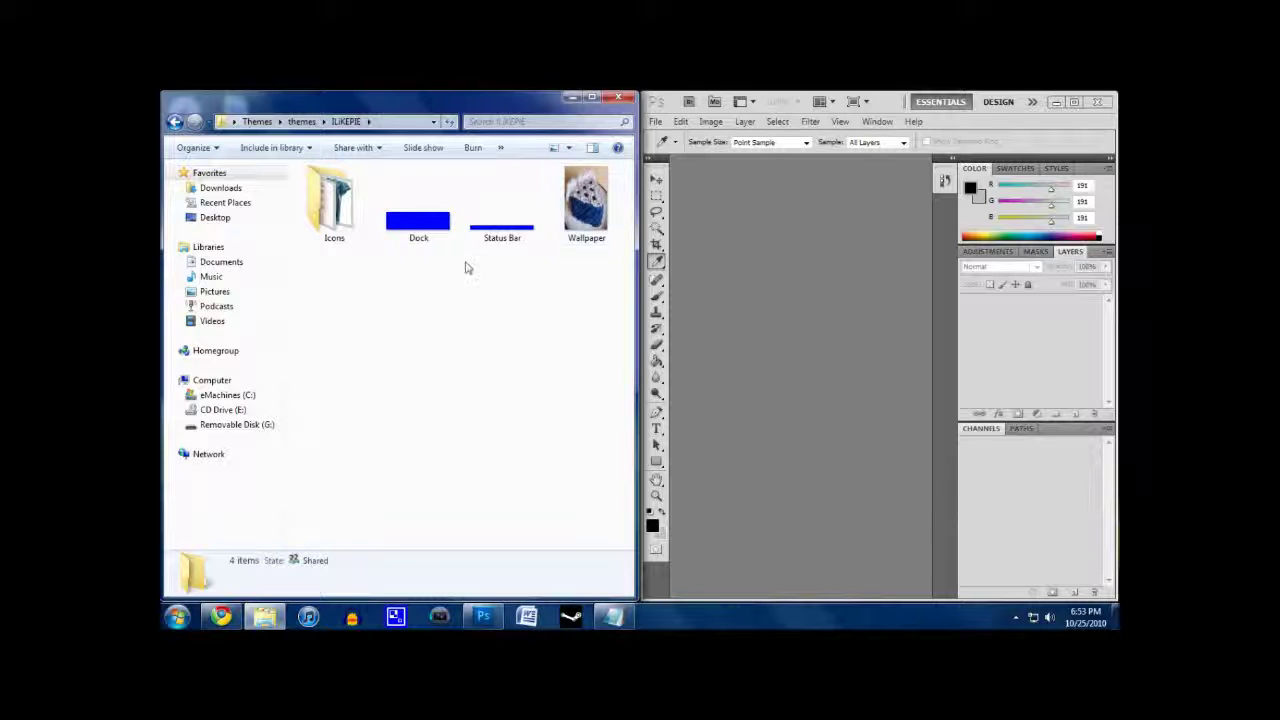
pyautogui.moveTo(352, 276)
pyautogui.mouseDown()
pyautogui.moveTo(293, 215)
pyautogui.moveTo(317, 243)
pyautogui.moveTo(317, 219)
pyautogui.moveTo(372, 255)
pyautogui.moveTo(343, 229)
pyautogui.moveTo(346, 266)
pyautogui.mouseUp()
pyautogui.moveTo(464, 281); pyautogui.dragTo(530, 244)
pyautogui.click(593, 276)
# Bring up the Instructions note in Notepad, read through the listed image sizes, and minimise it
pyautogui.click(613, 617)
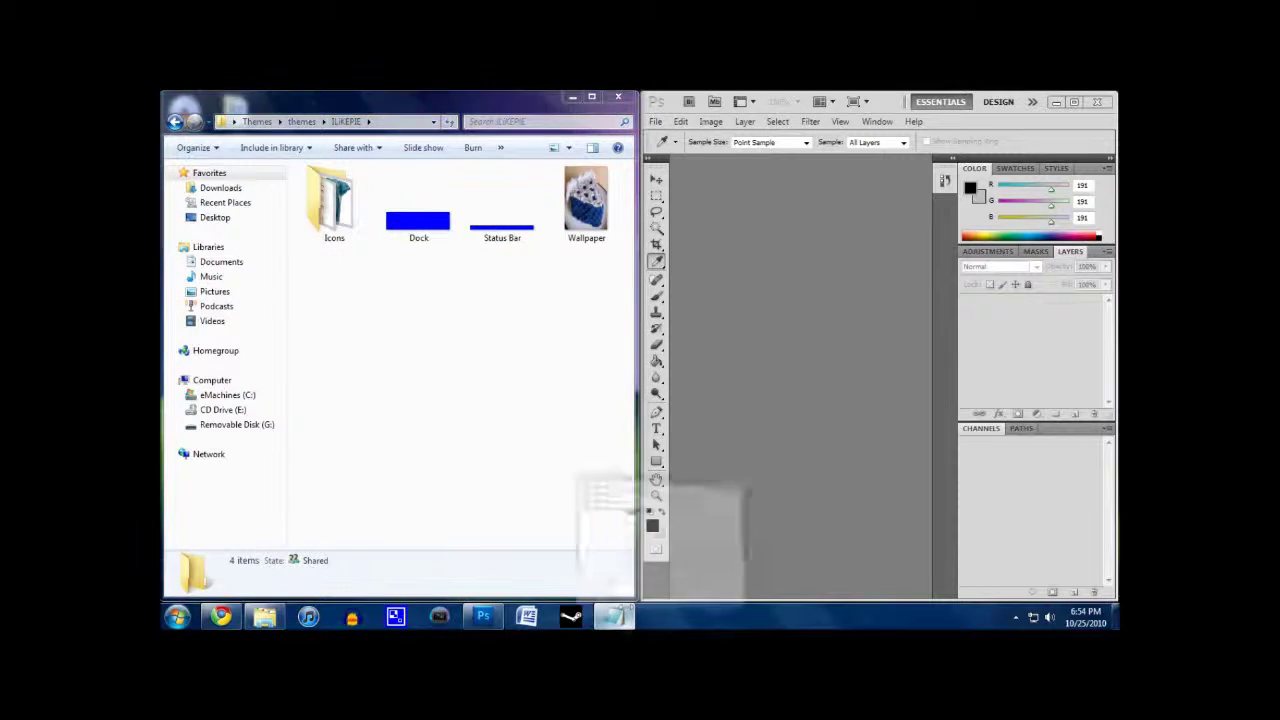
pyautogui.moveTo(696, 327); pyautogui.dragTo(452, 216)
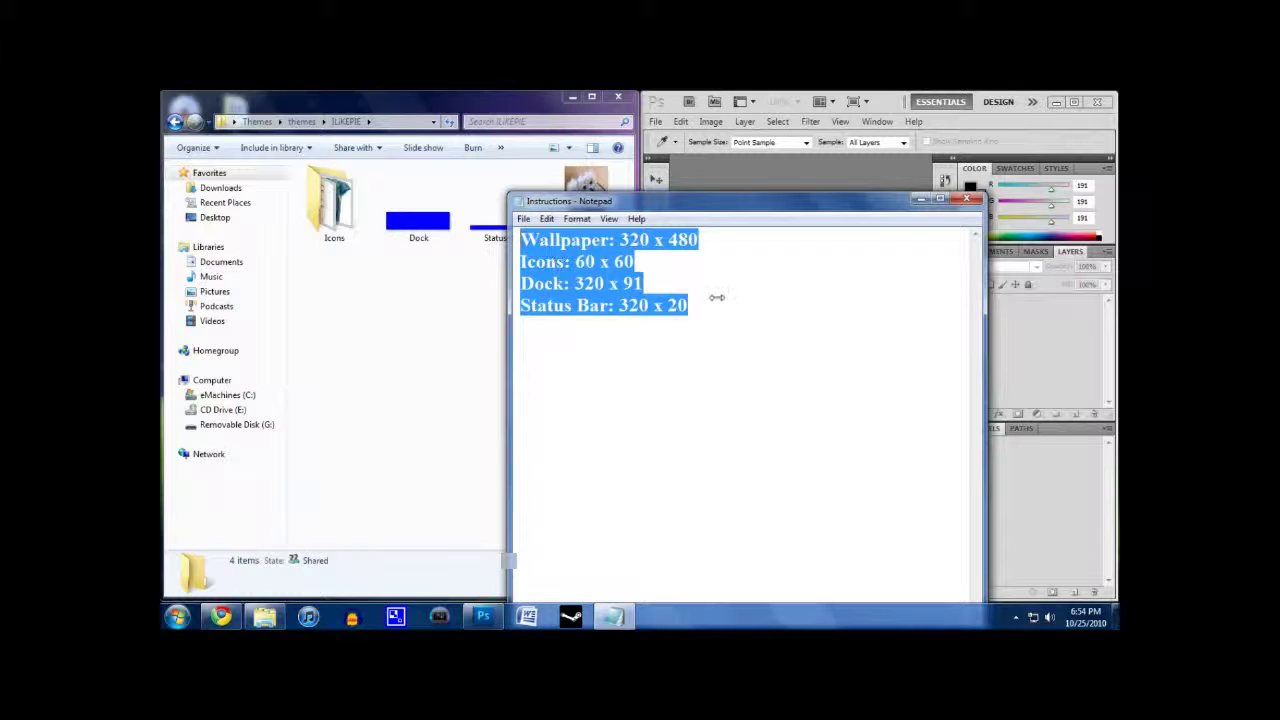
pyautogui.moveTo(716, 304); pyautogui.dragTo(606, 284)
pyautogui.click(686, 312)
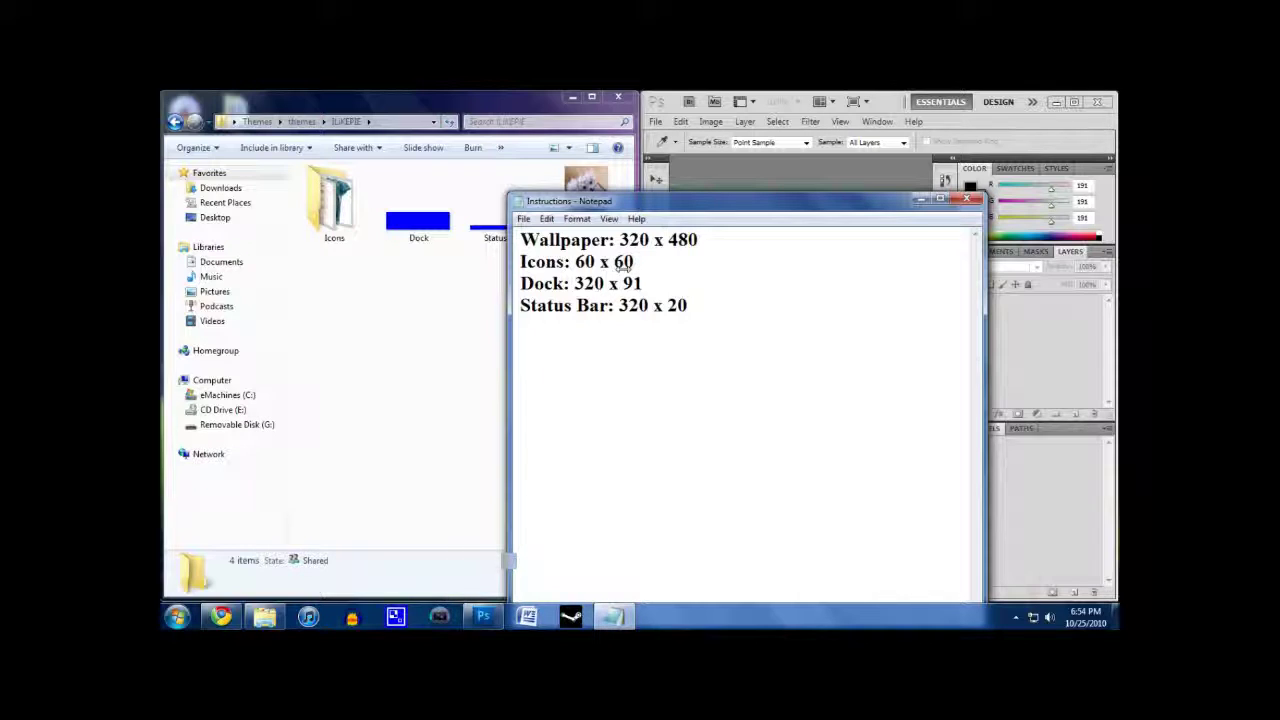
pyautogui.click(920, 200)
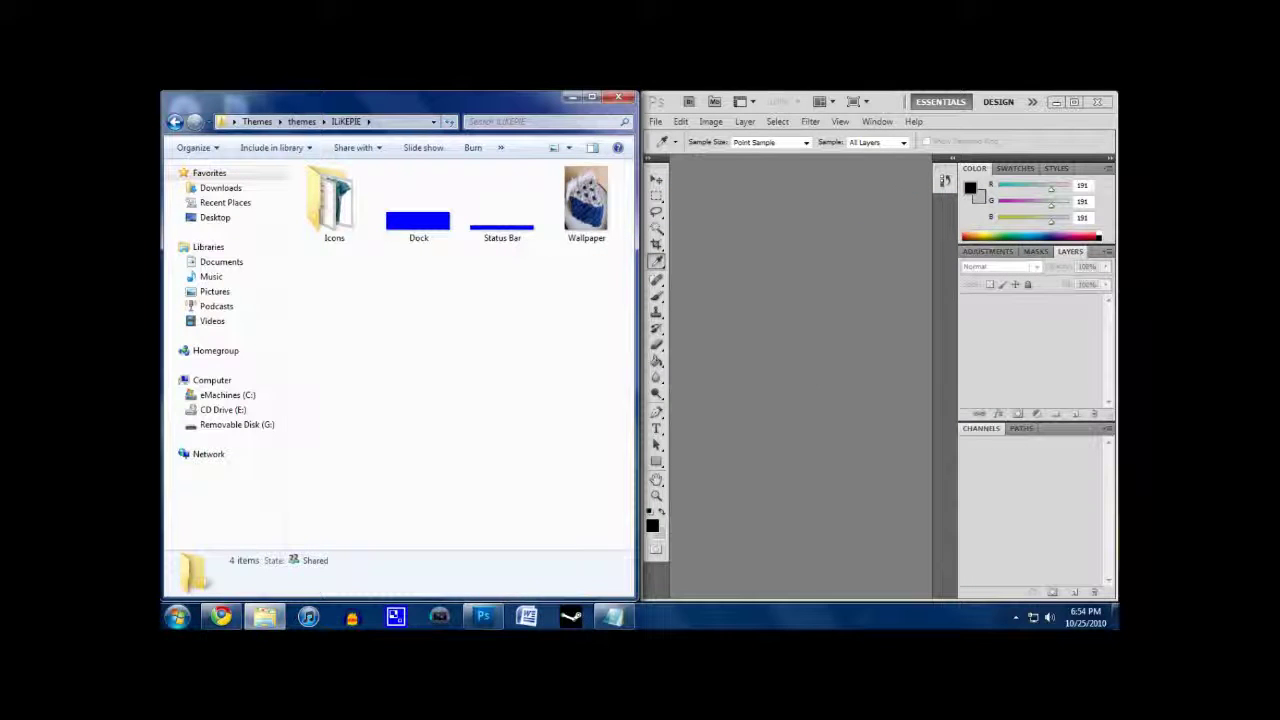
# Check the theme folder's items against the dimensions in the Instructions note, and put the note away
pyautogui.moveTo(588, 294); pyautogui.dragTo(365, 215)
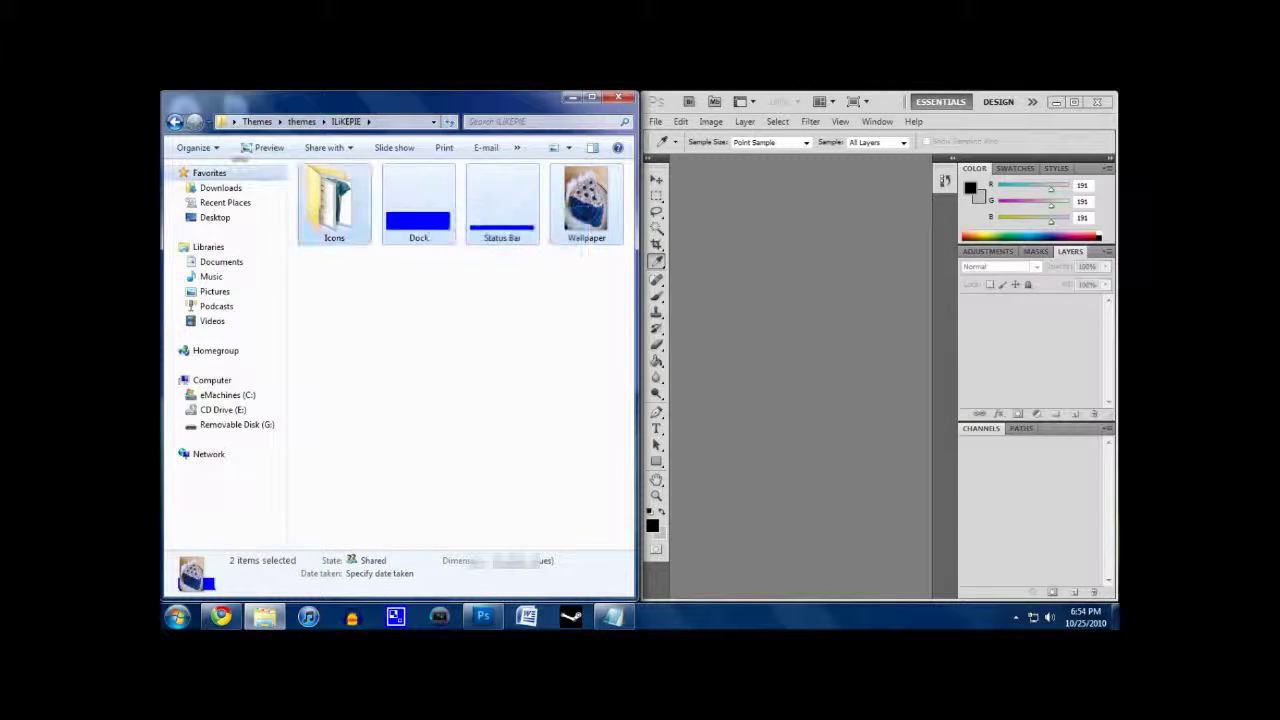
pyautogui.click(401, 264)
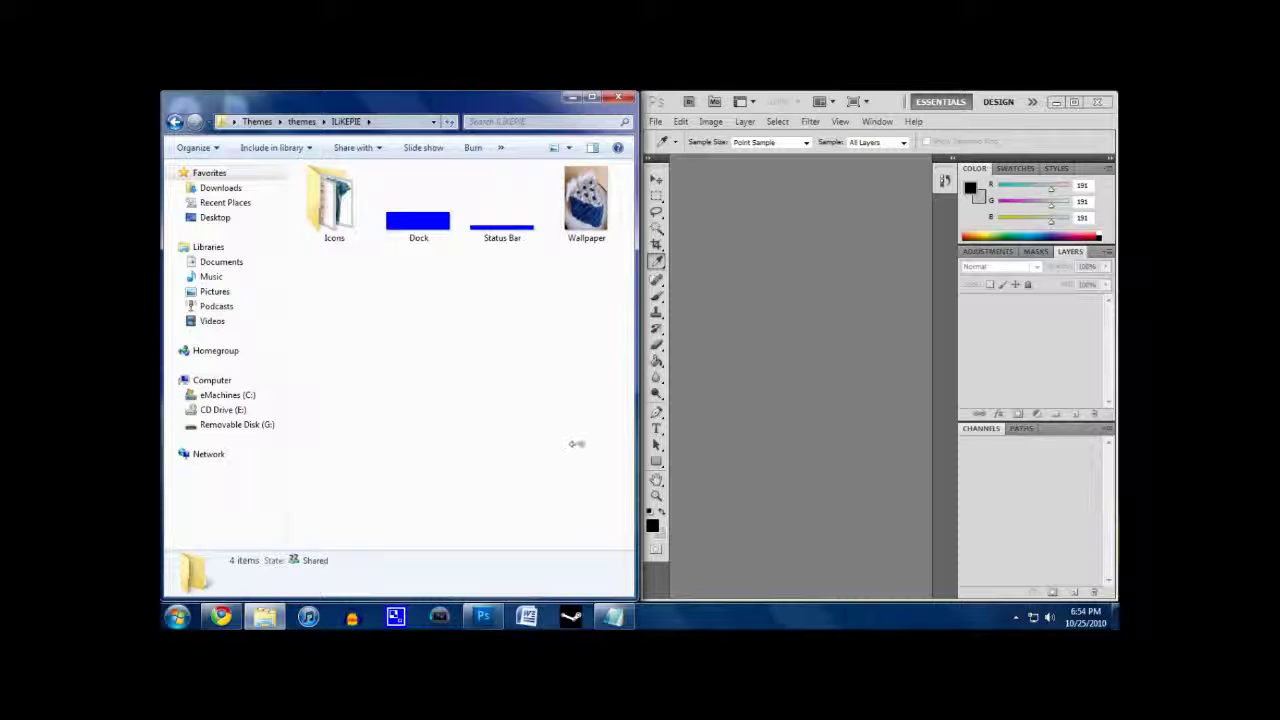
pyautogui.click(613, 617)
pyautogui.moveTo(746, 212); pyautogui.dragTo(490, 185)
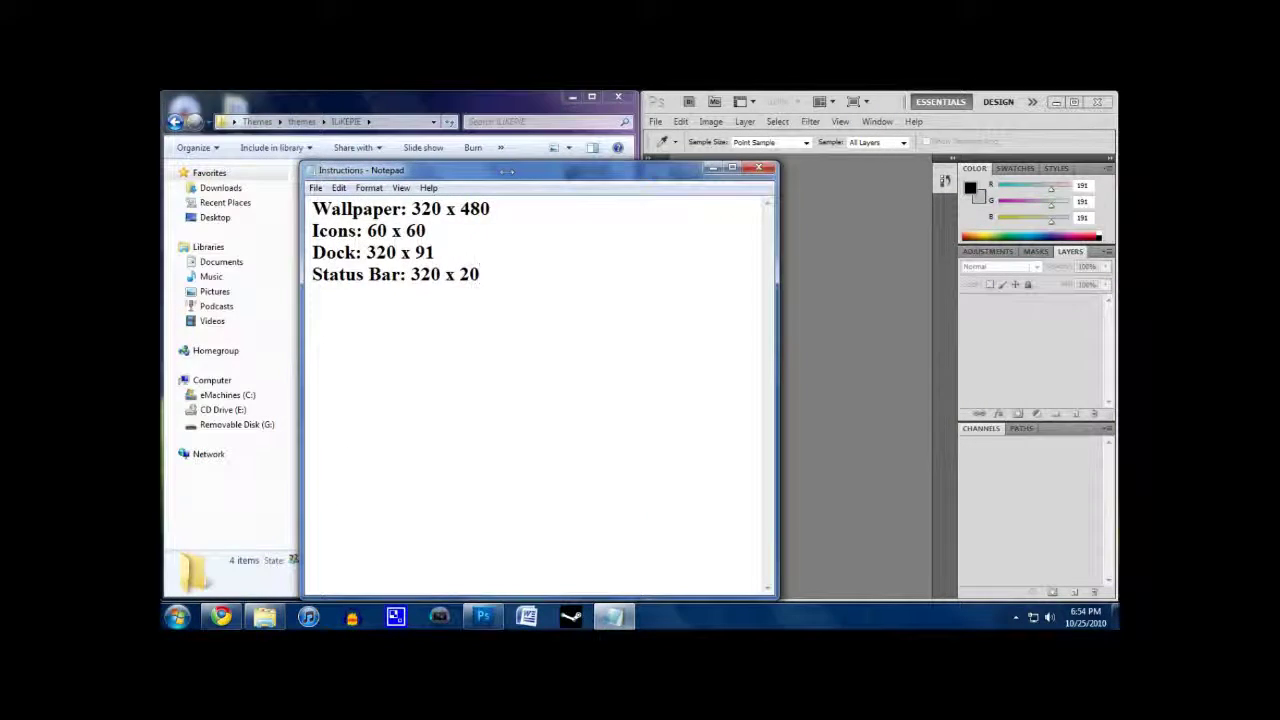
pyautogui.moveTo(481, 276); pyautogui.dragTo(306, 206)
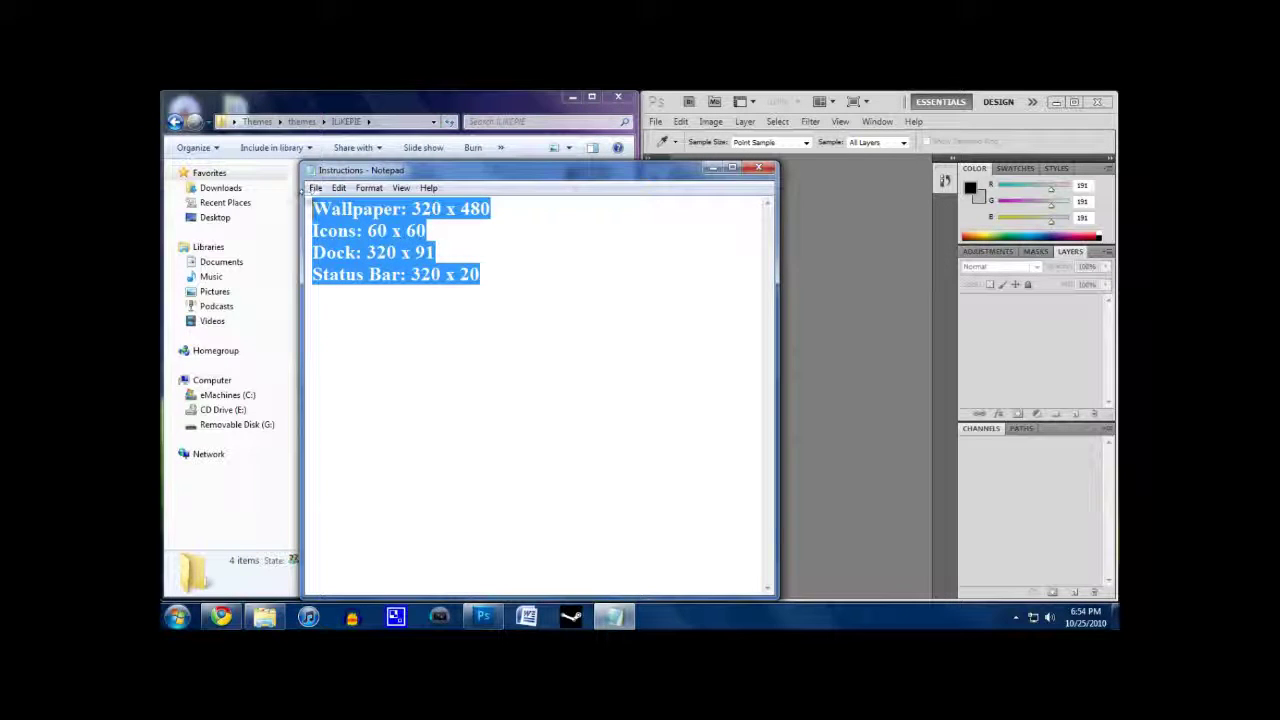
pyautogui.click(474, 283)
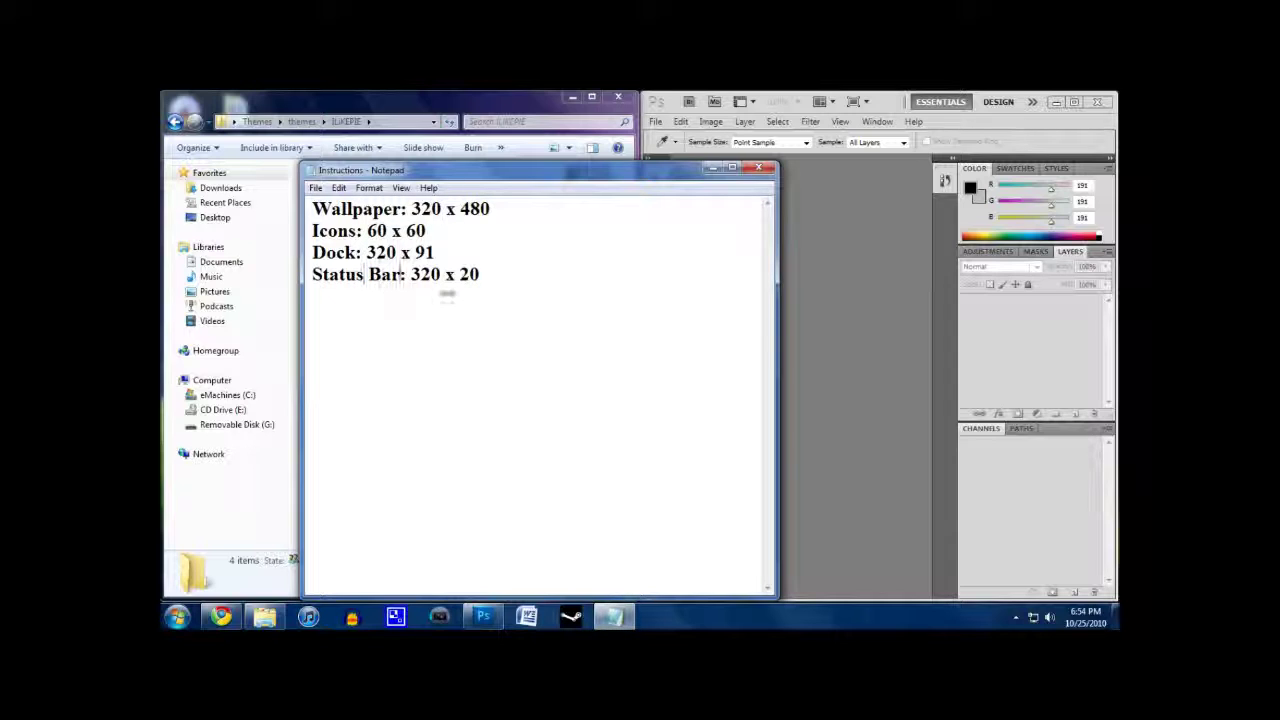
pyautogui.click(712, 168)
# Open the Icons folder and examine the Maps, Music, Photos and YouTube icon images and their names
pyautogui.doubleClick(345, 238)
pyautogui.moveTo(317, 247); pyautogui.dragTo(620, 160)
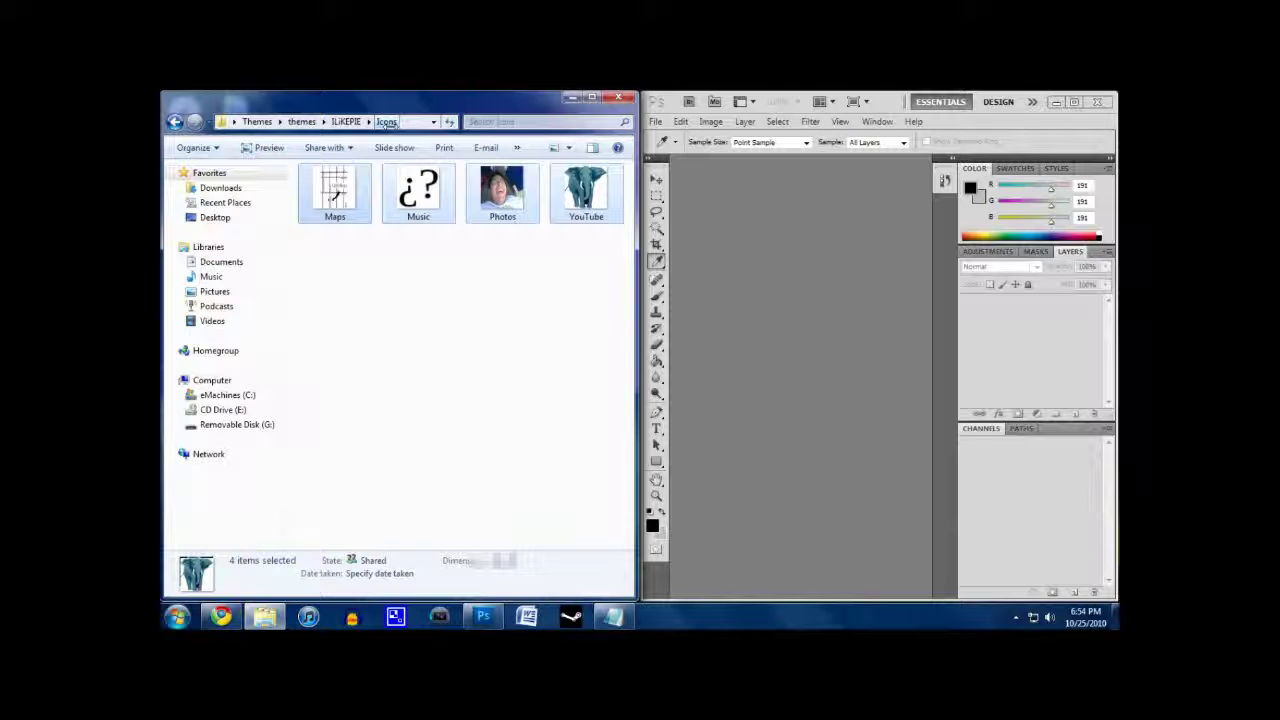
pyautogui.click(360, 298)
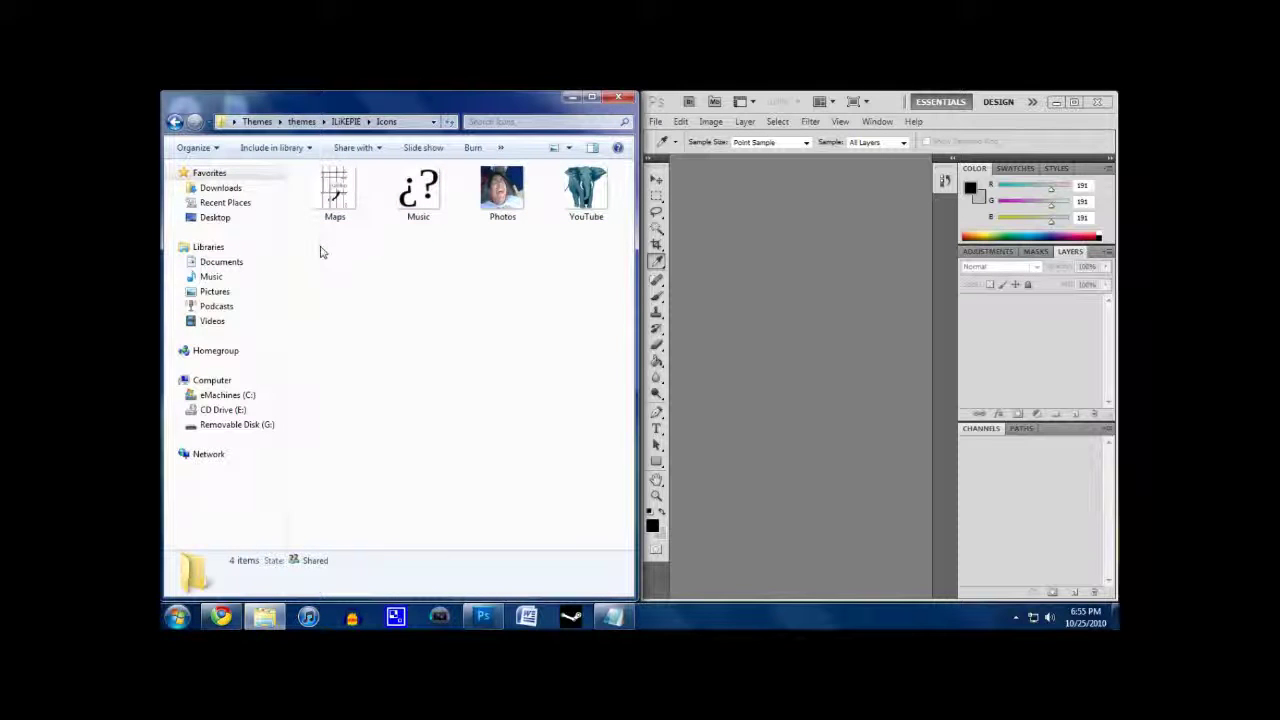
pyautogui.moveTo(320, 252); pyautogui.dragTo(623, 160)
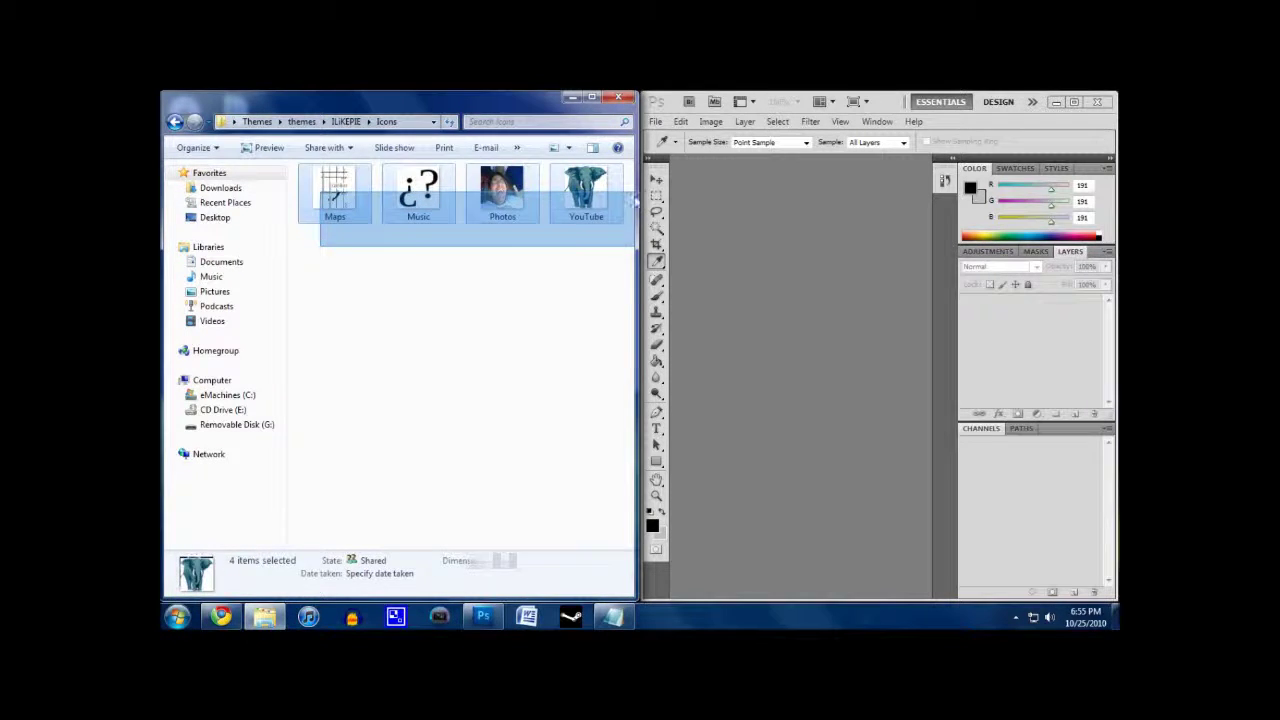
pyautogui.click(555, 257)
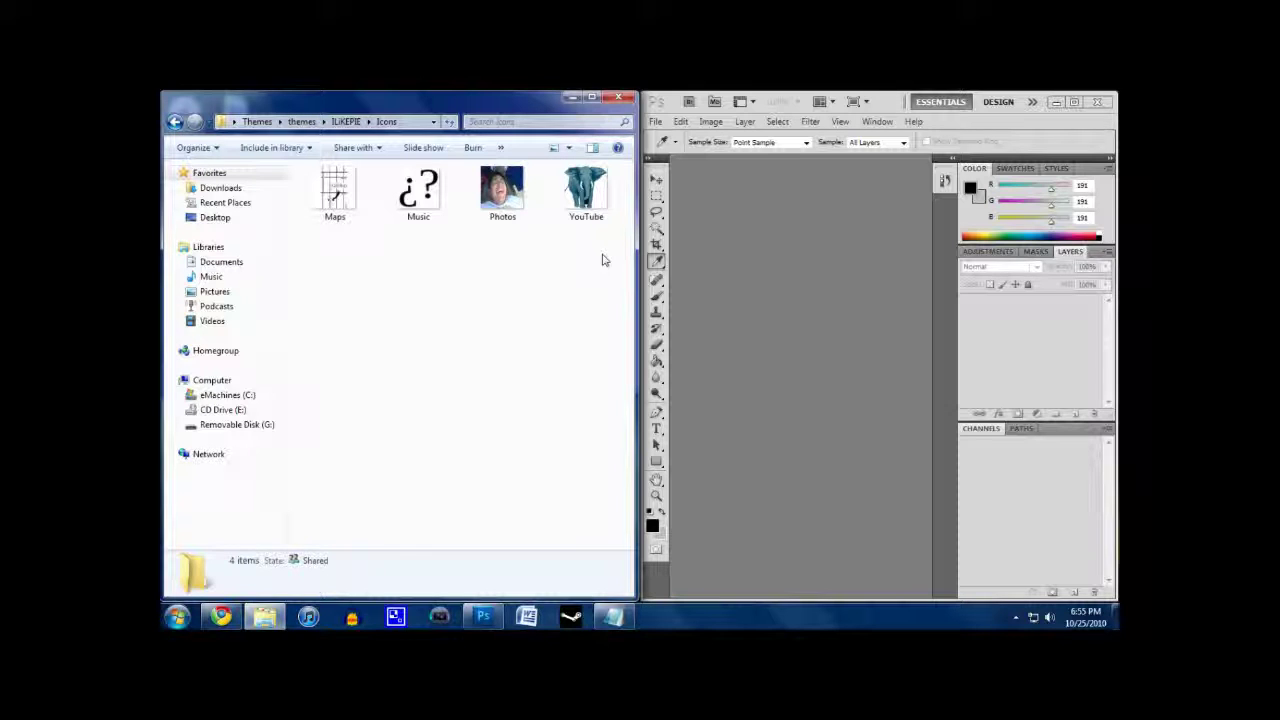
pyautogui.moveTo(604, 252); pyautogui.dragTo(325, 190)
pyautogui.click(464, 276)
pyautogui.moveTo(355, 232); pyautogui.dragTo(405, 272)
pyautogui.click(443, 271)
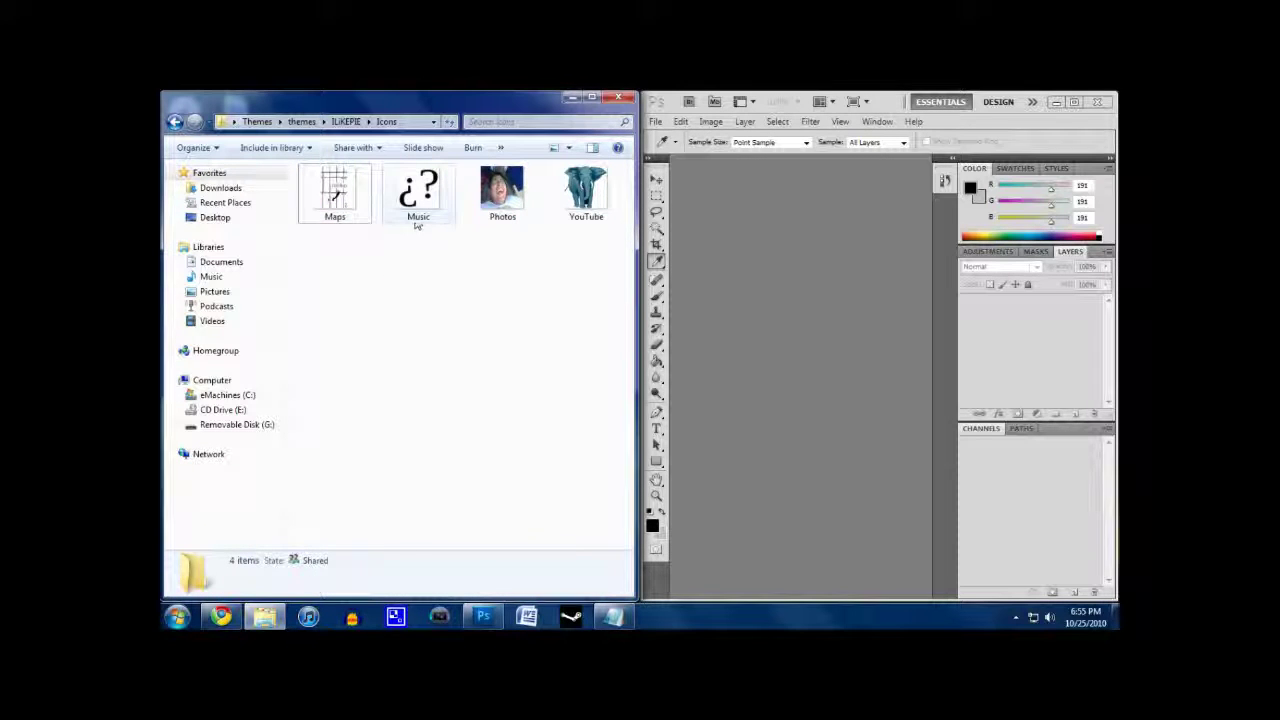
# Rename the question-mark icon file as Music, with a capital M
pyautogui.rightClick(417, 225)
pyautogui.click(476, 560)
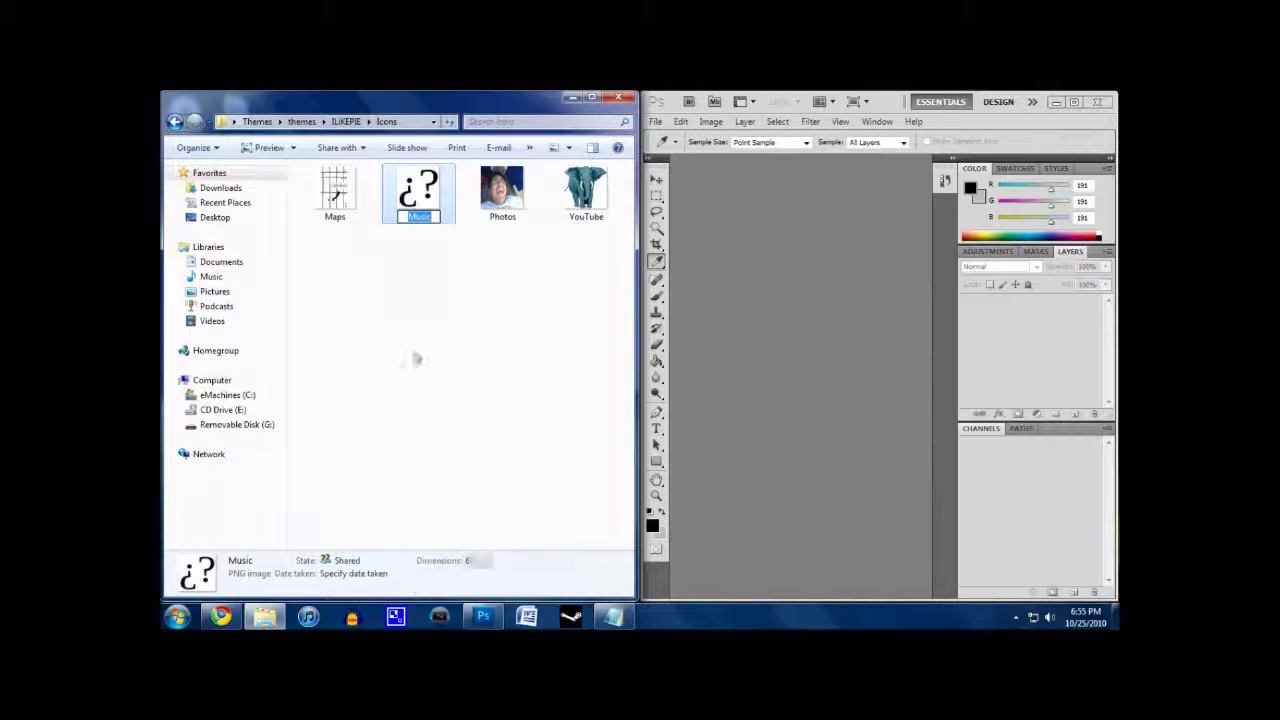
pyautogui.write('music')
pyautogui.press('Home')
pyautogui.press('Delete')
pyautogui.write('M')
pyautogui.click(487, 282)
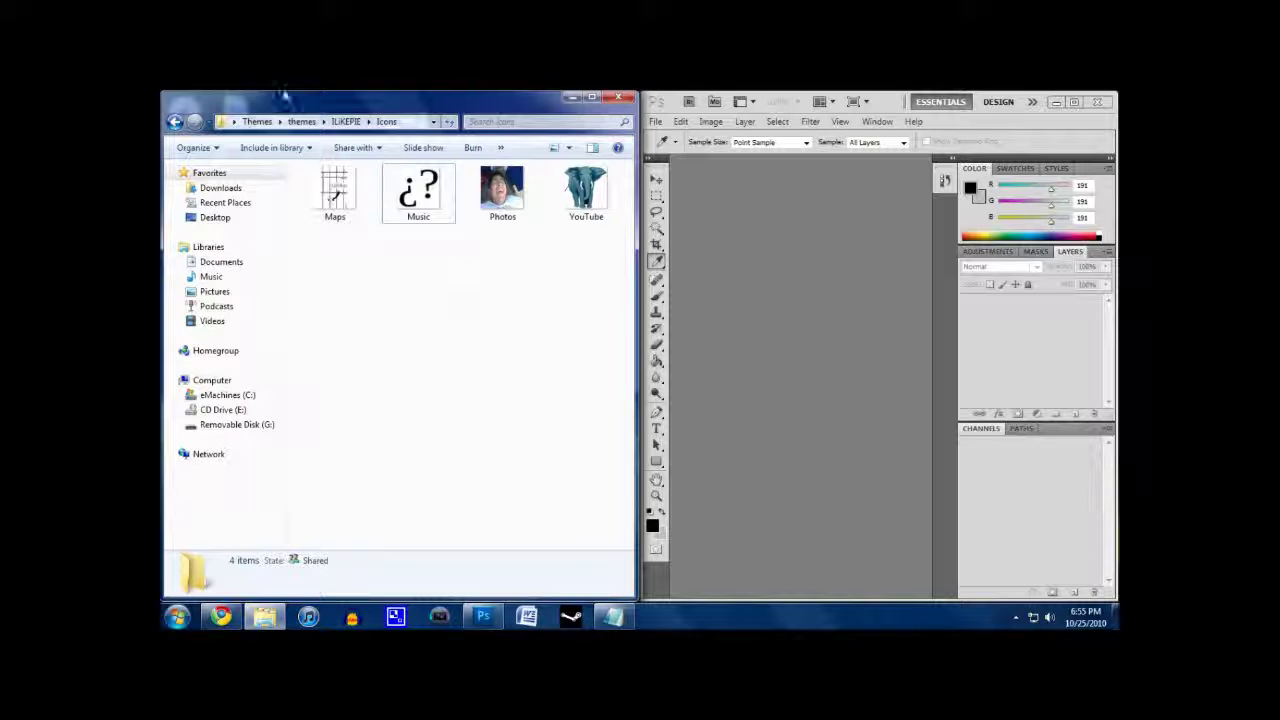
# Return to the ILiKEPIE folder and check the Wallpaper file against the size list in the Instructions note
pyautogui.click(346, 121)
pyautogui.click(487, 279)
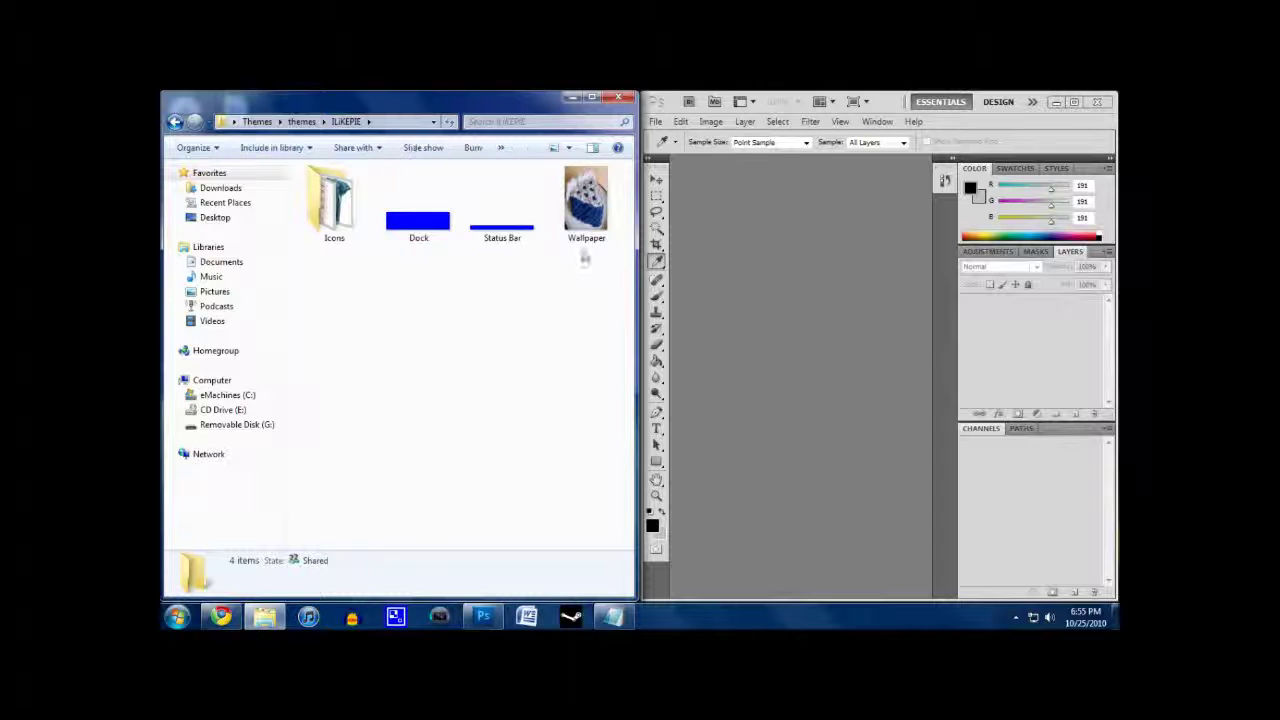
pyautogui.click(586, 215)
pyautogui.click(593, 295)
pyautogui.moveTo(606, 281); pyautogui.dragTo(626, 440)
pyautogui.click(613, 616)
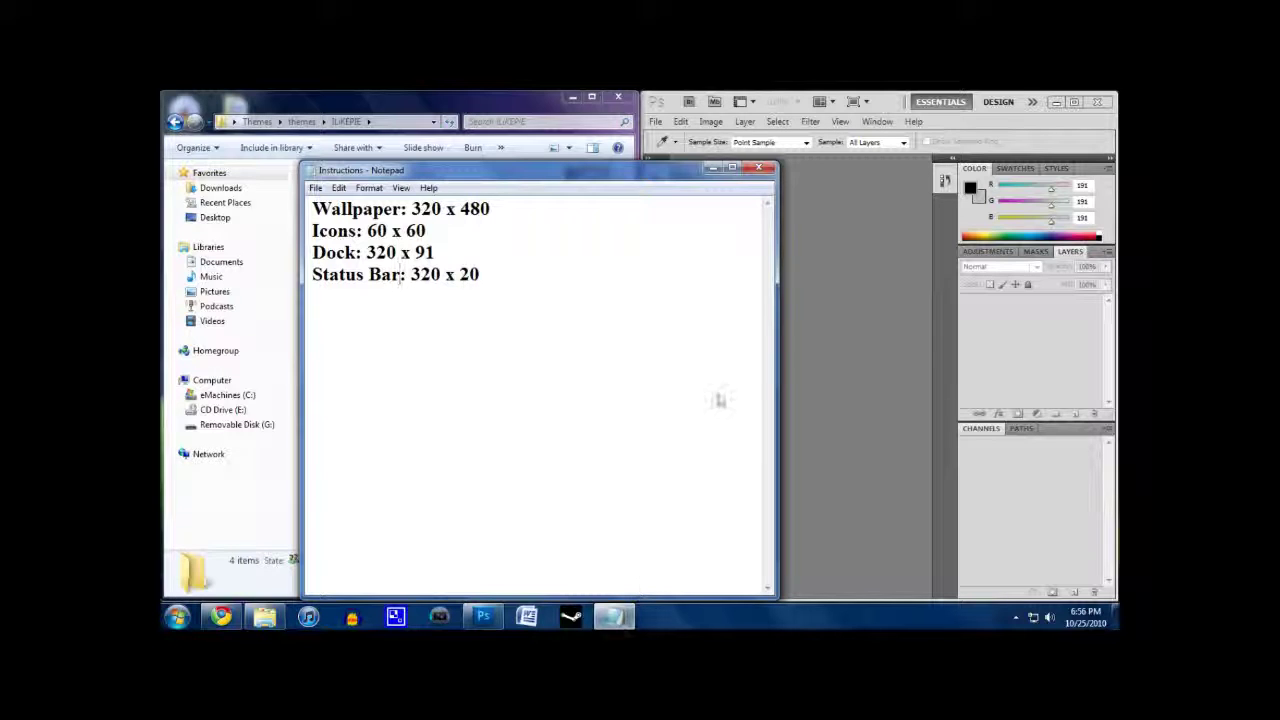
pyautogui.click(712, 167)
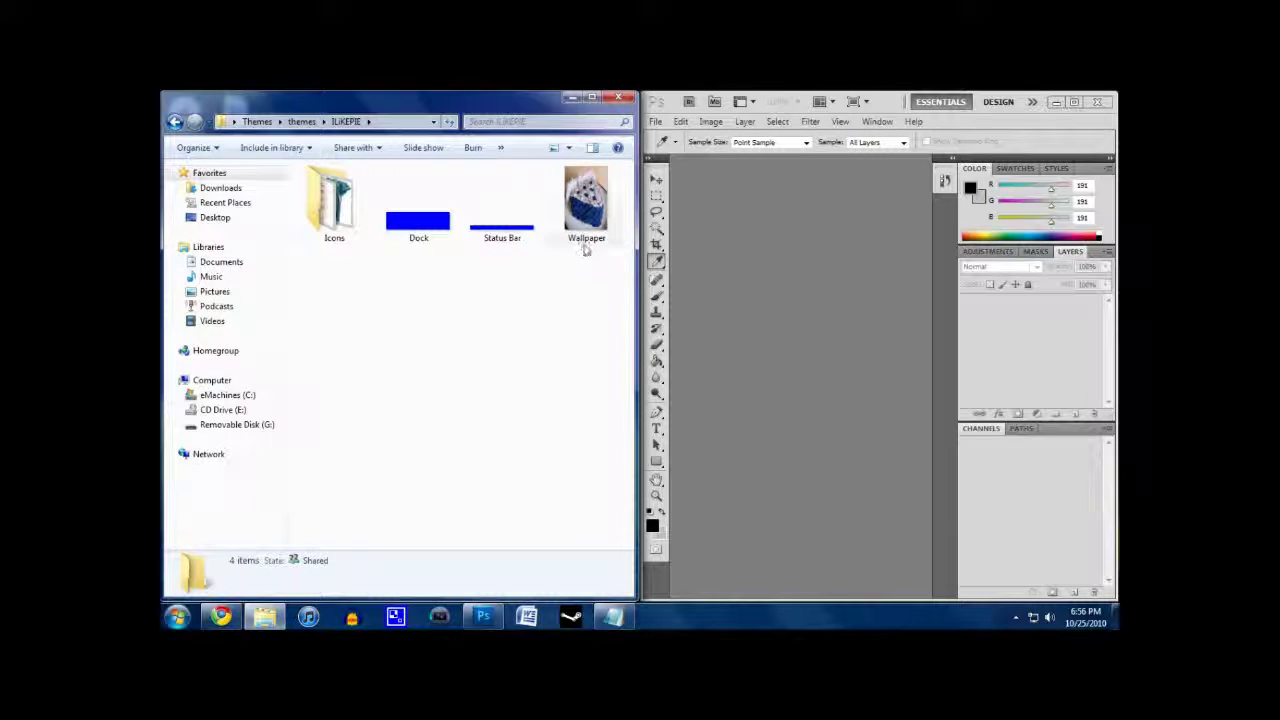
# Open the Wallpaper image in Photoshop and consult the required sizes in the Instructions note
pyautogui.moveTo(587, 222); pyautogui.dragTo(778, 265)
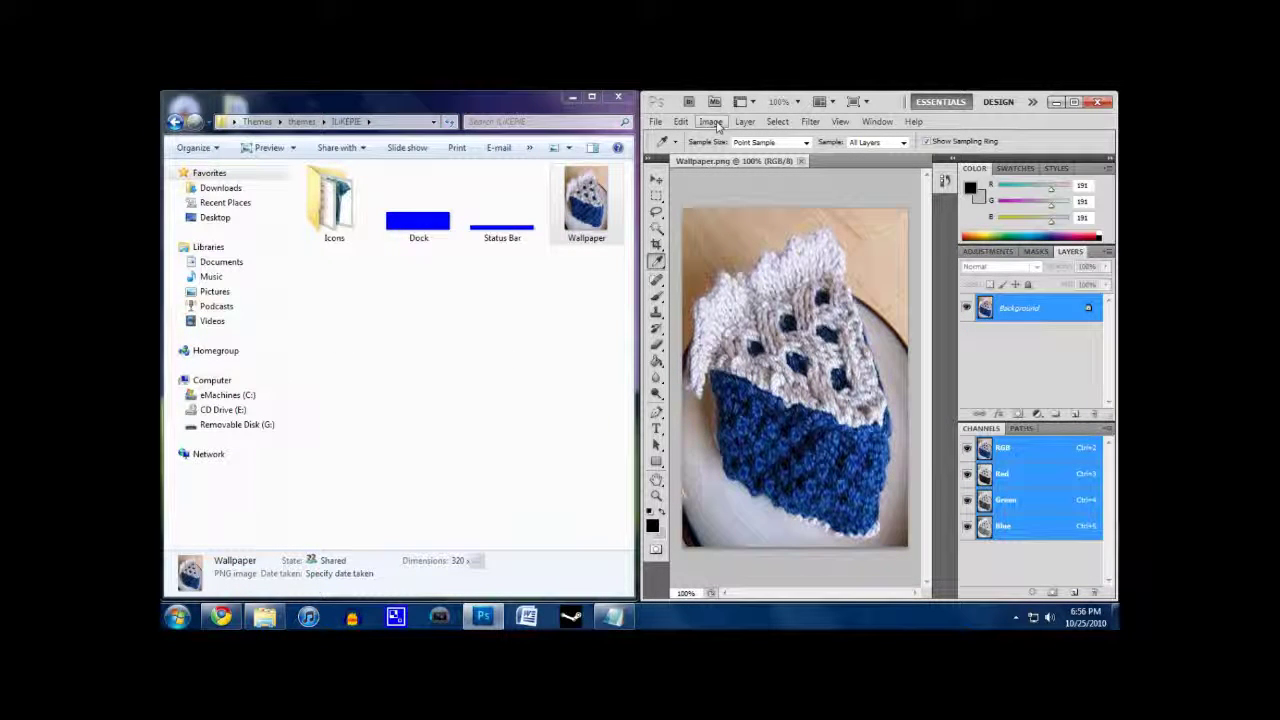
pyautogui.click(612, 616)
pyautogui.moveTo(613, 178); pyautogui.dragTo(746, 355)
pyautogui.moveTo(621, 381); pyautogui.dragTo(505, 402)
pyautogui.moveTo(578, 424); pyautogui.dragTo(496, 425)
pyautogui.click(623, 457)
pyautogui.moveTo(610, 447); pyautogui.dragTo(550, 447)
pyautogui.click(841, 340)
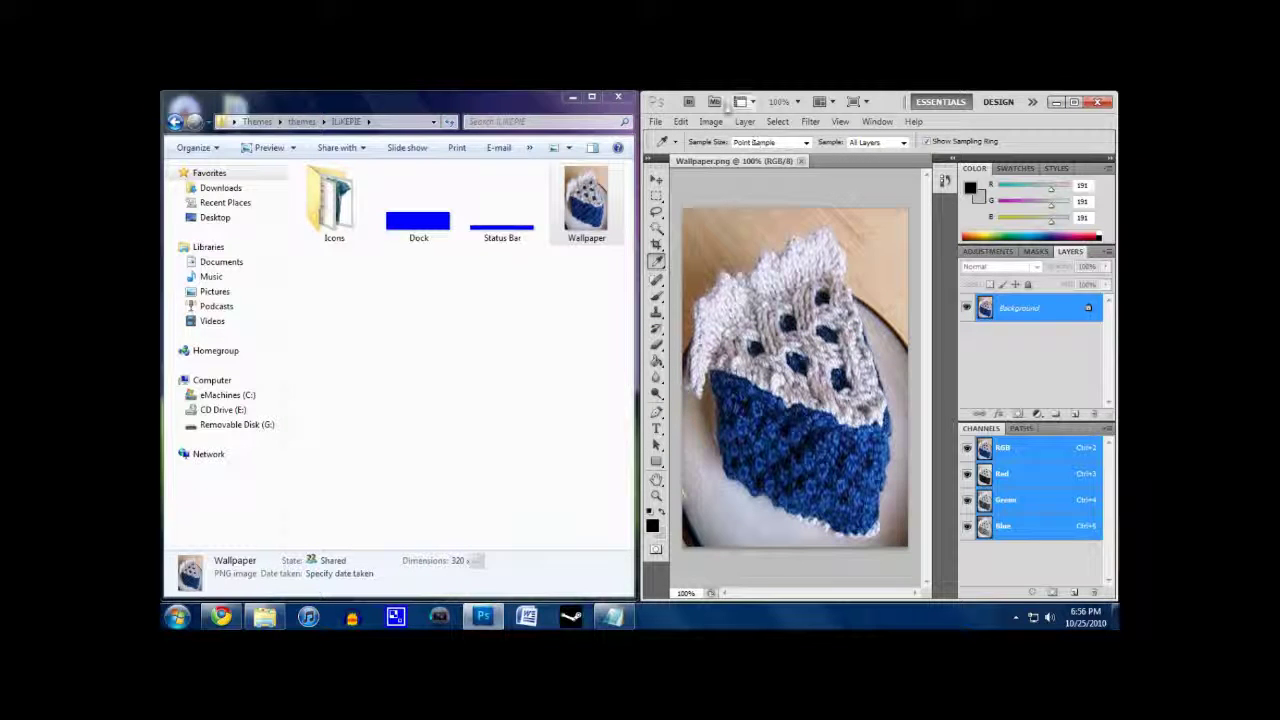
# Open the wallpaper's Image Size settings and switch Constrain Proportions off and back on
pyautogui.click(727, 121)
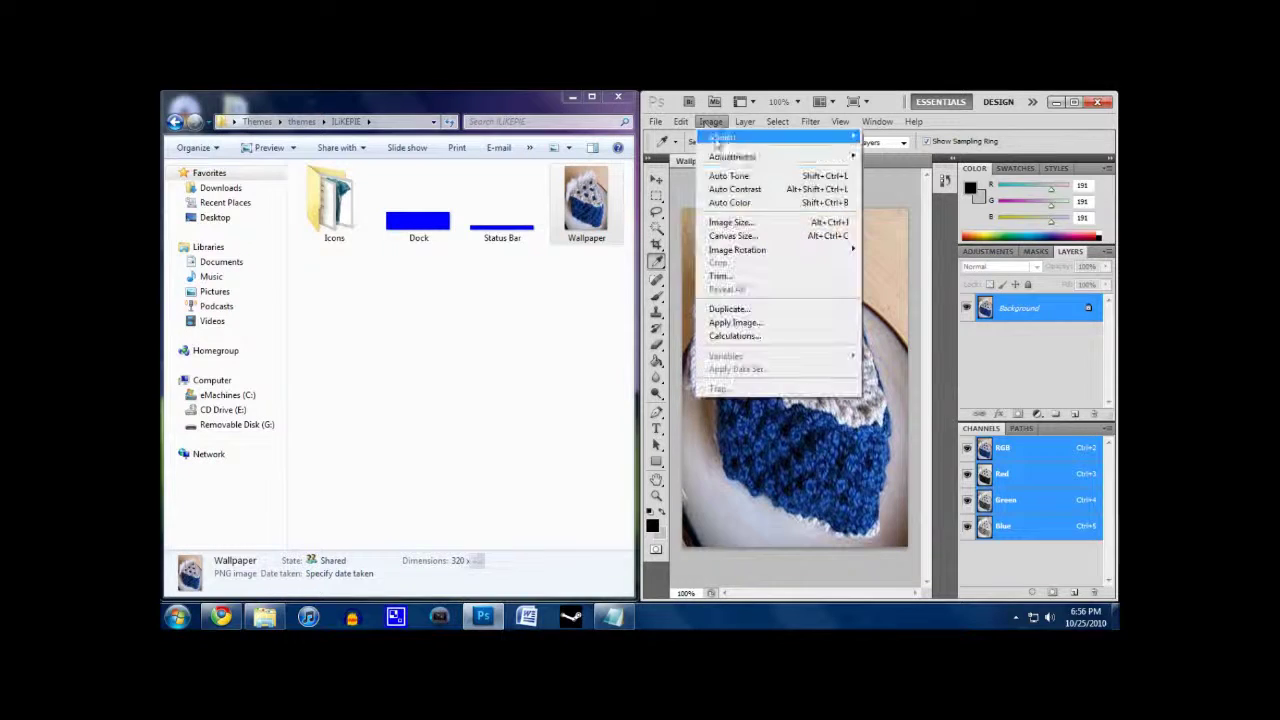
pyautogui.click(750, 226)
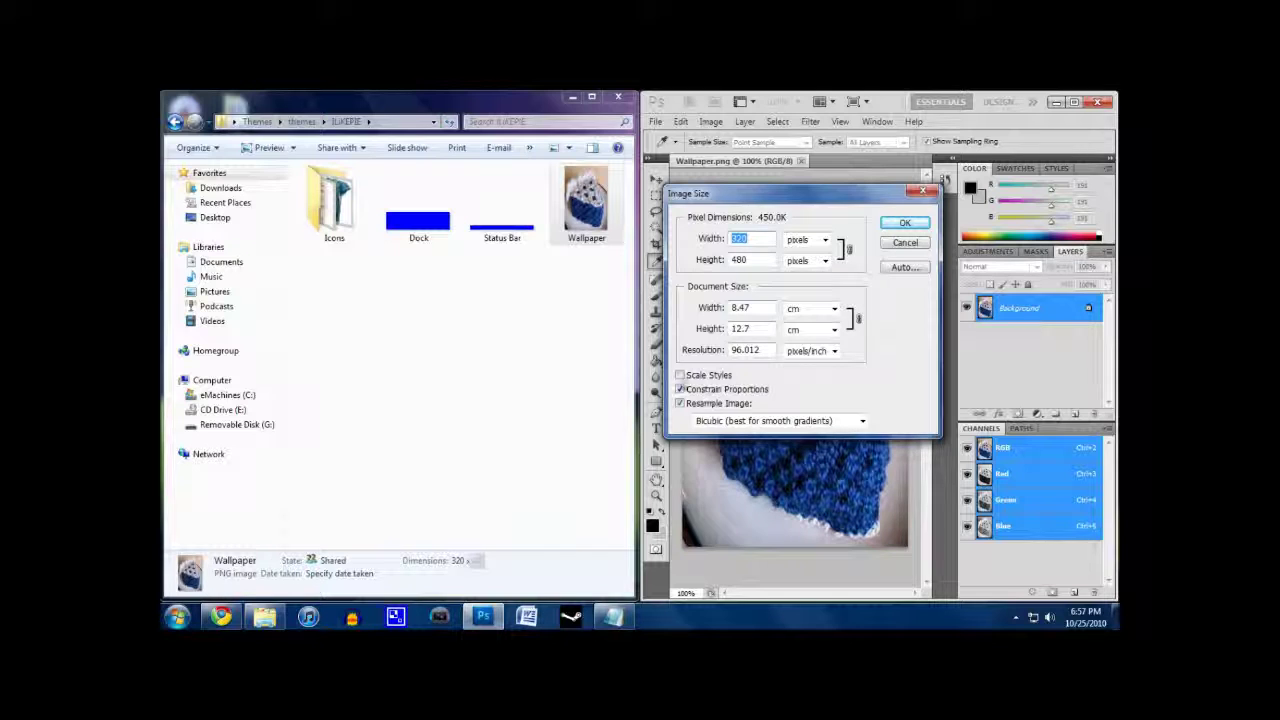
pyautogui.click(680, 389)
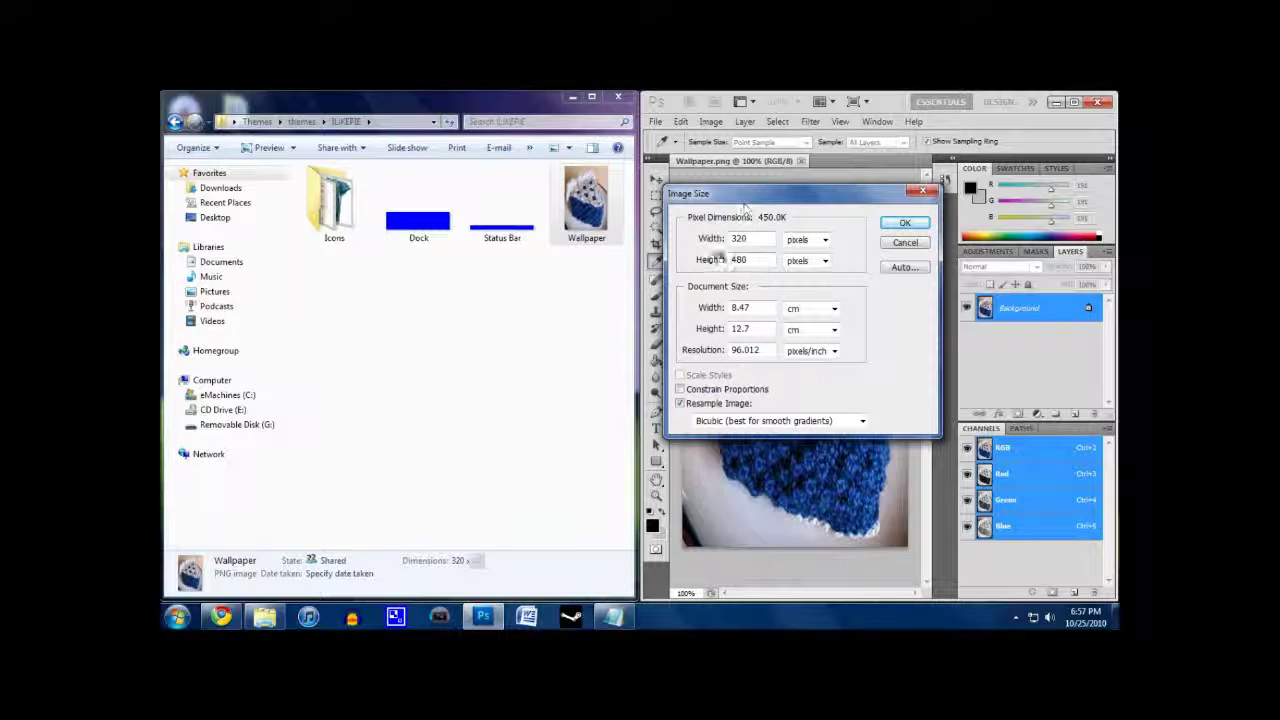
pyautogui.click(680, 389)
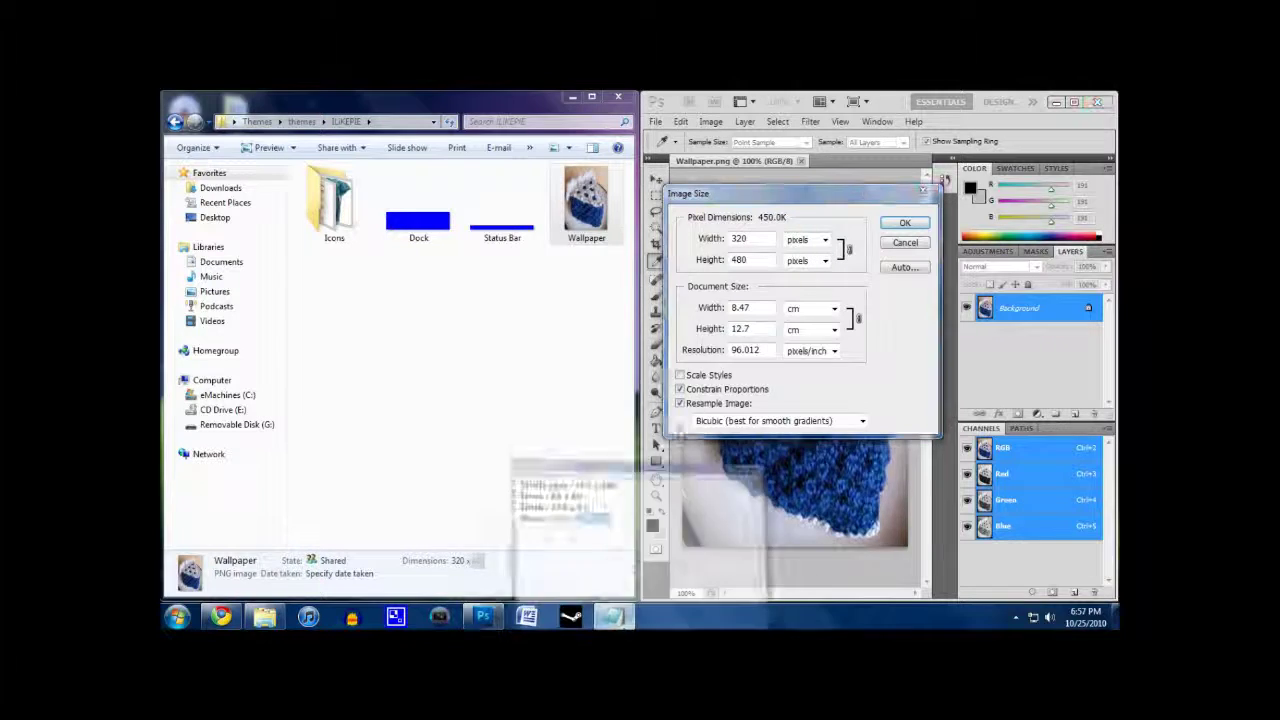
# Compare the wallpaper's Image Size settings with the Instructions note and cancel the resize
pyautogui.click(612, 616)
pyautogui.click(620, 448)
pyautogui.moveTo(646, 440); pyautogui.dragTo(695, 477)
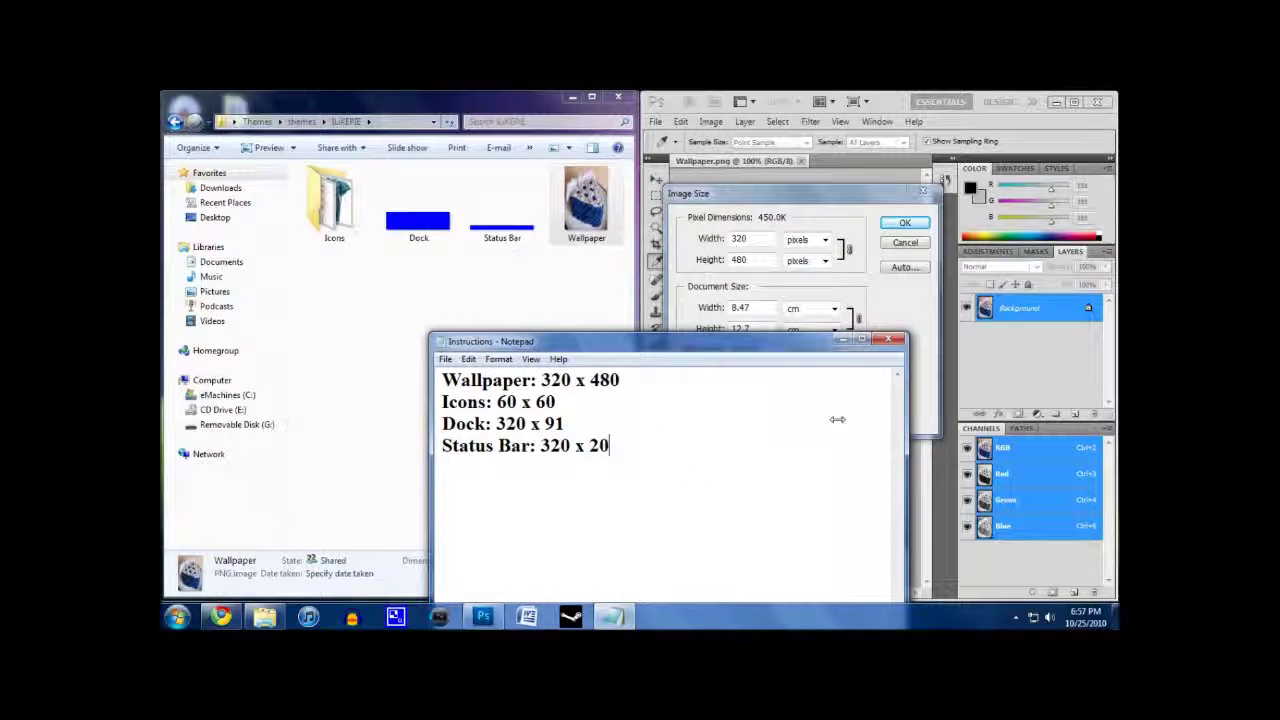
pyautogui.click(845, 318)
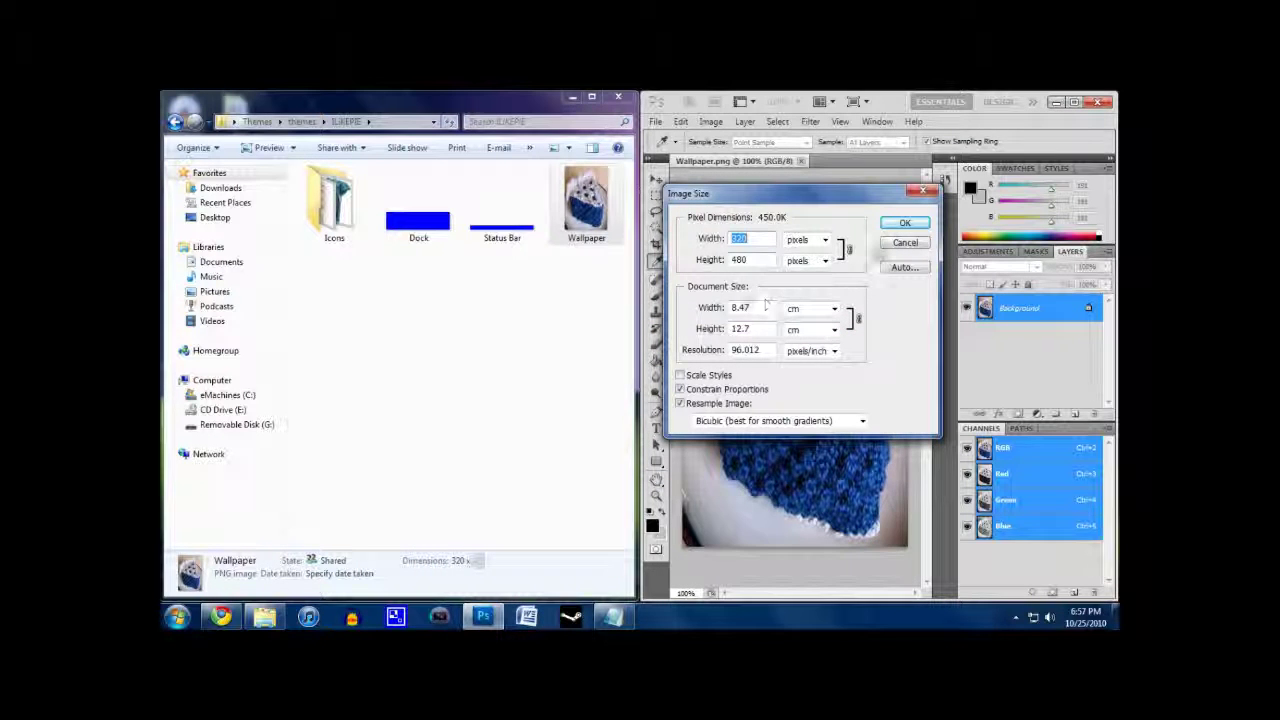
pyautogui.click(900, 243)
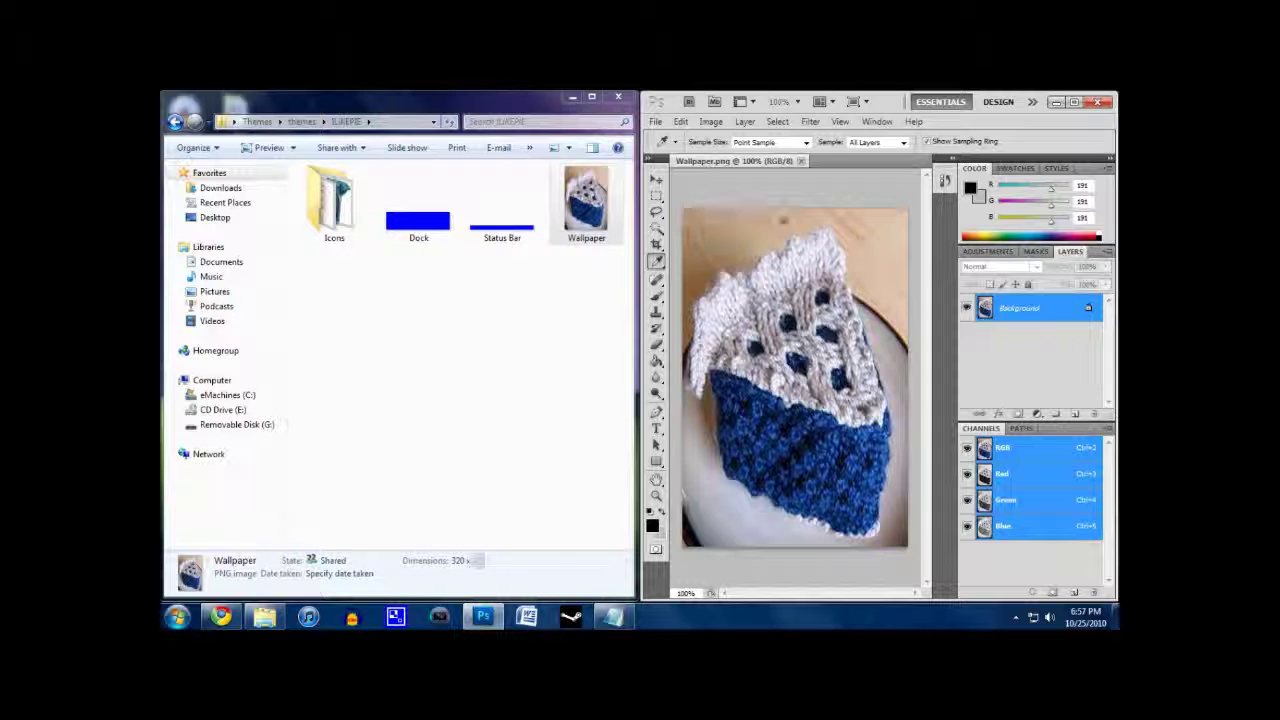
# Look over all items in the ILiKEPIE folder and go back up to the themes folder
pyautogui.moveTo(552, 318); pyautogui.dragTo(286, 160)
pyautogui.moveTo(622, 304); pyautogui.dragTo(260, 184)
pyautogui.click(380, 296)
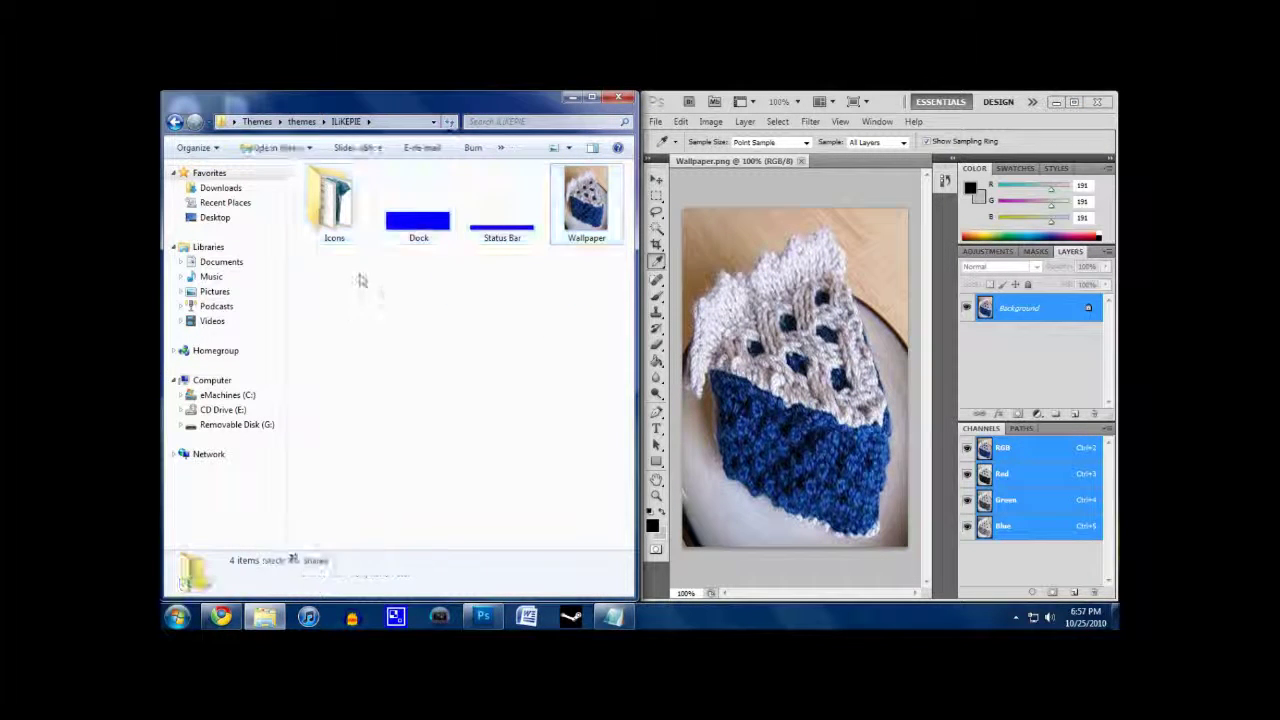
pyautogui.moveTo(337, 269); pyautogui.dragTo(625, 200)
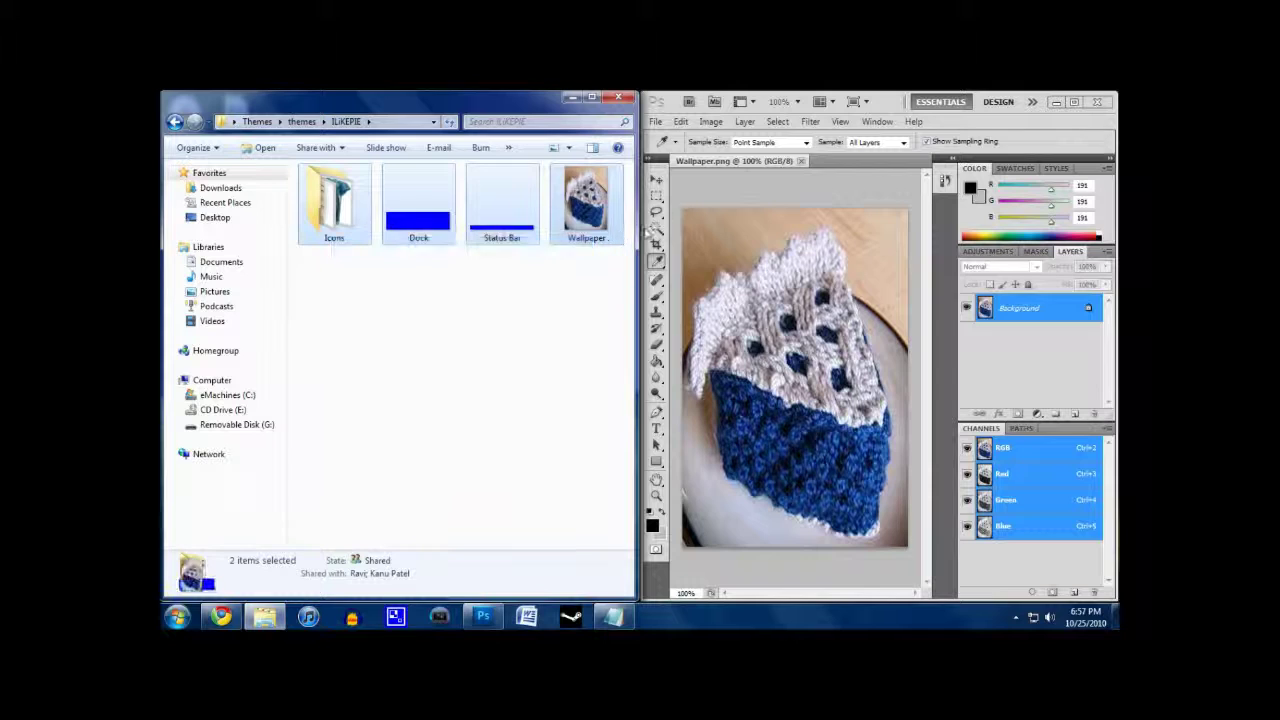
pyautogui.click(595, 271)
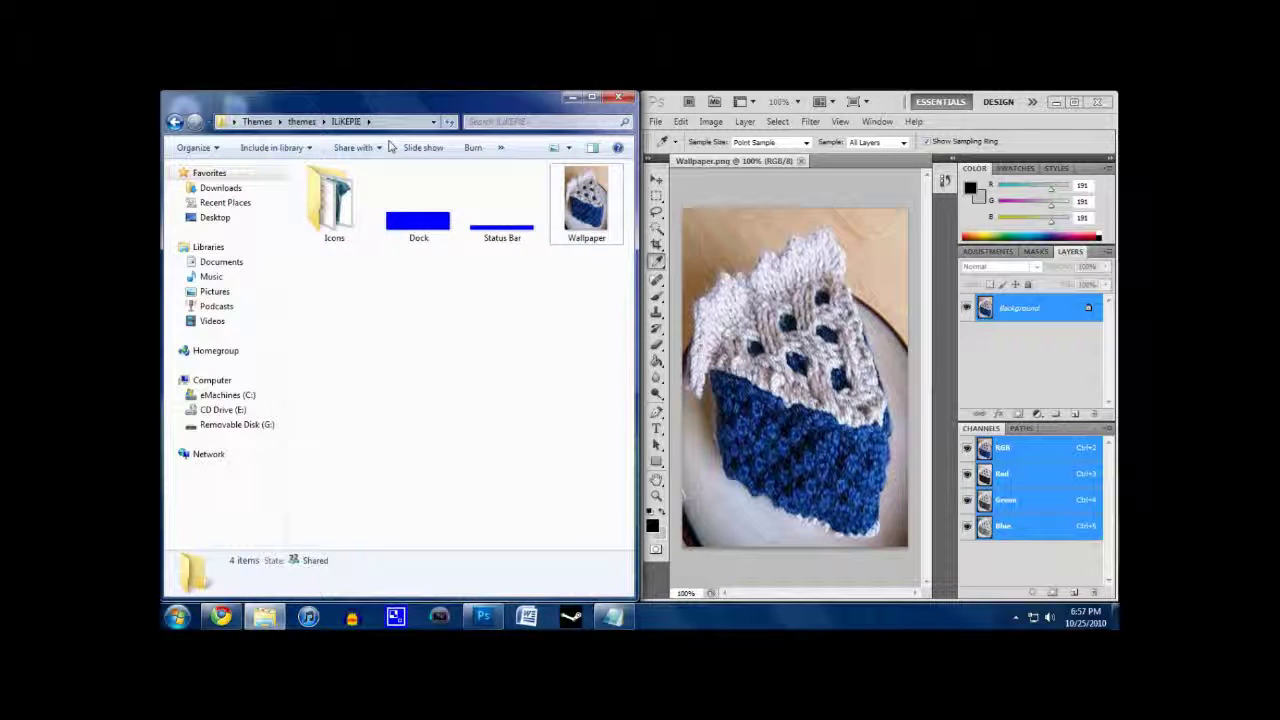
pyautogui.click(301, 121)
pyautogui.click(476, 290)
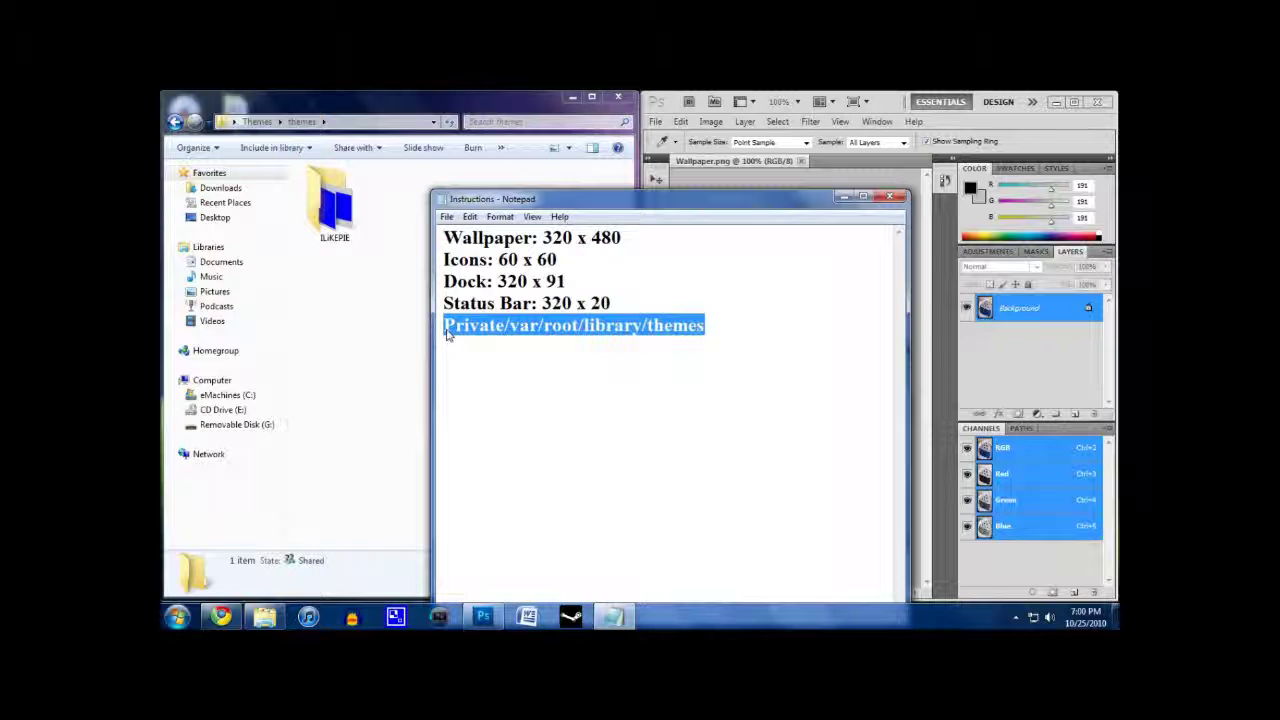
# Review the path Private/var/root/library/themes in the Instructions note and reposition the note window beside the themes folder
pyautogui.moveTo(447, 335)
pyautogui.mouseDown()
pyautogui.moveTo(614, 369)
pyautogui.moveTo(743, 354)
pyautogui.moveTo(440, 328)
pyautogui.mouseUp()
pyautogui.click(703, 386)
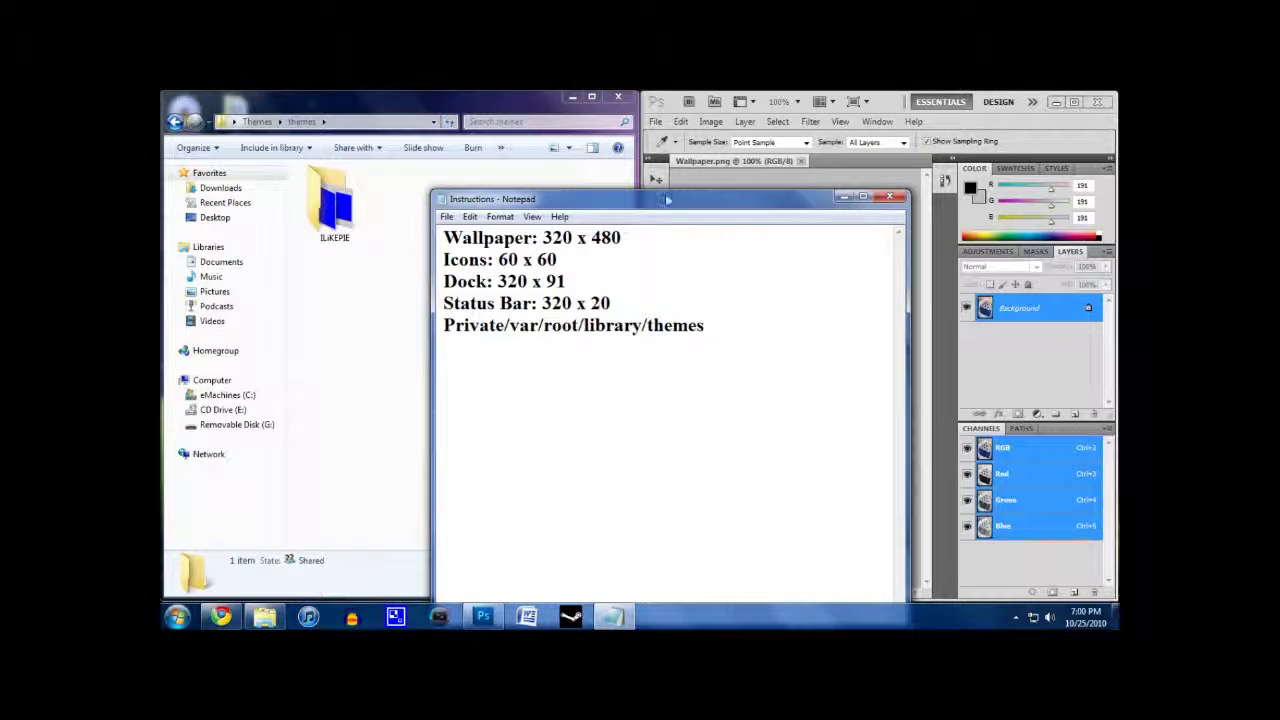
pyautogui.moveTo(656, 210); pyautogui.dragTo(678, 134)
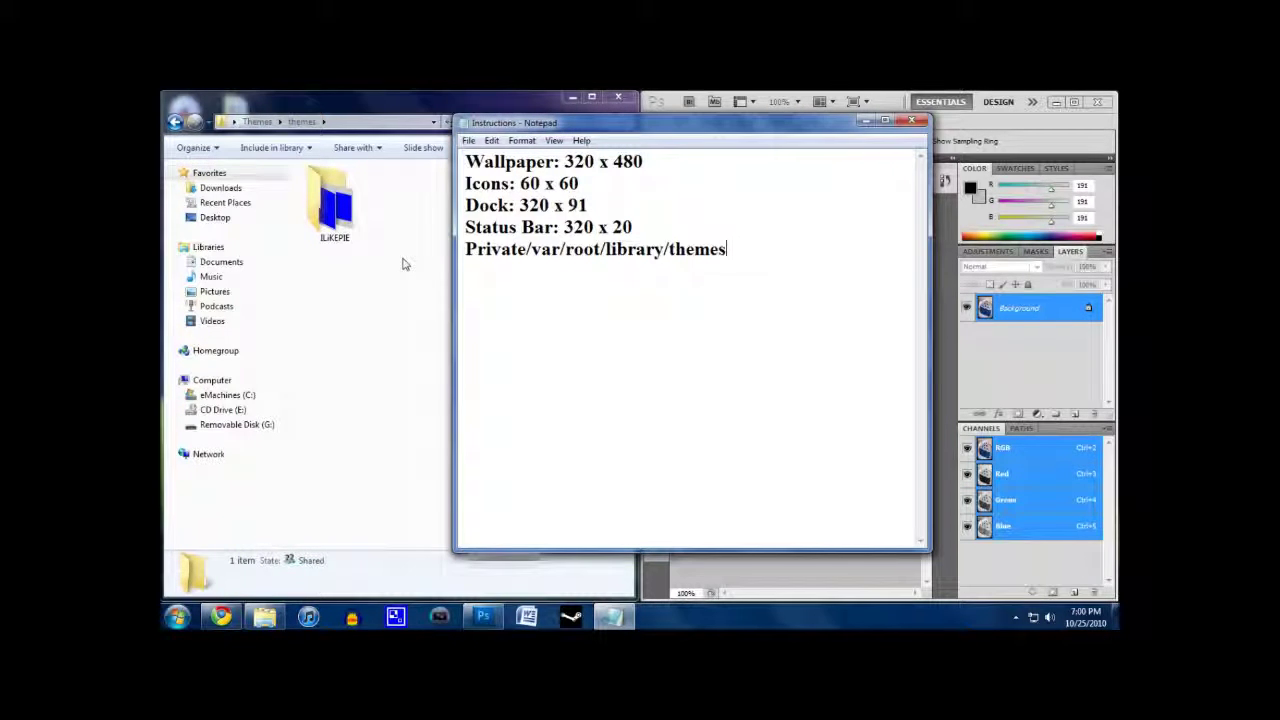
pyautogui.moveTo(657, 118); pyautogui.dragTo(1117, 126)
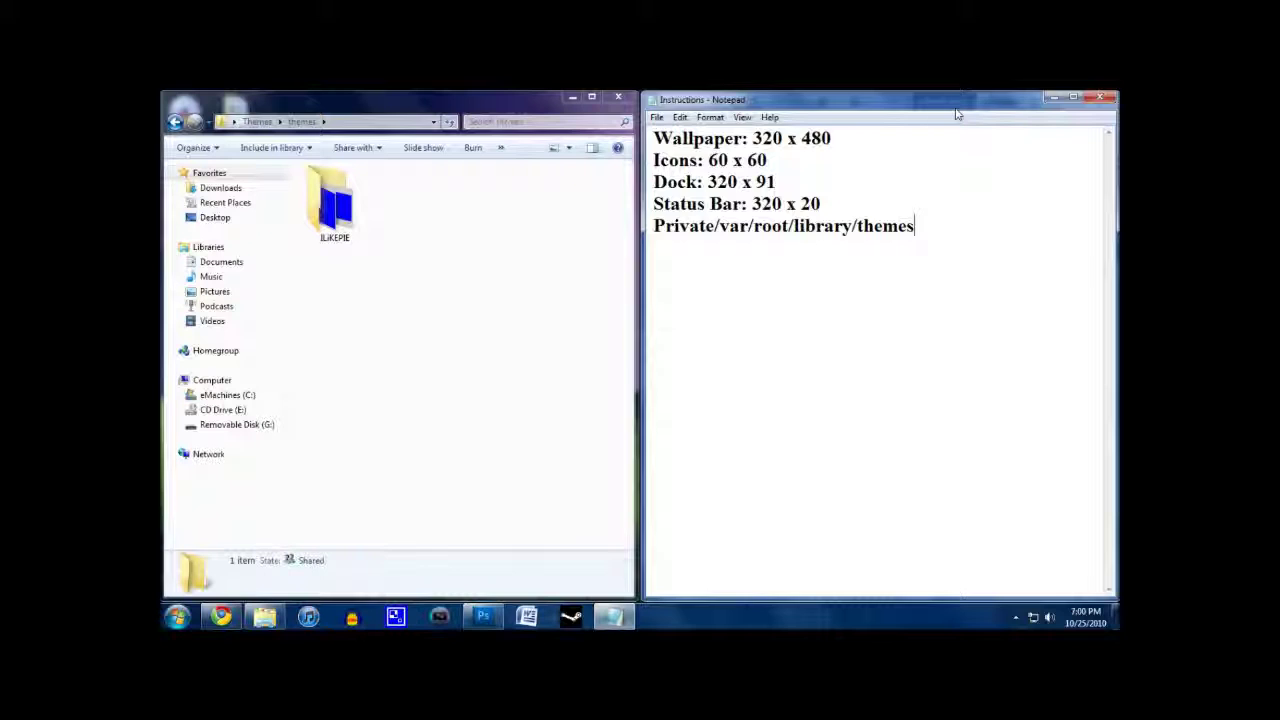
pyautogui.moveTo(957, 114); pyautogui.dragTo(813, 211)
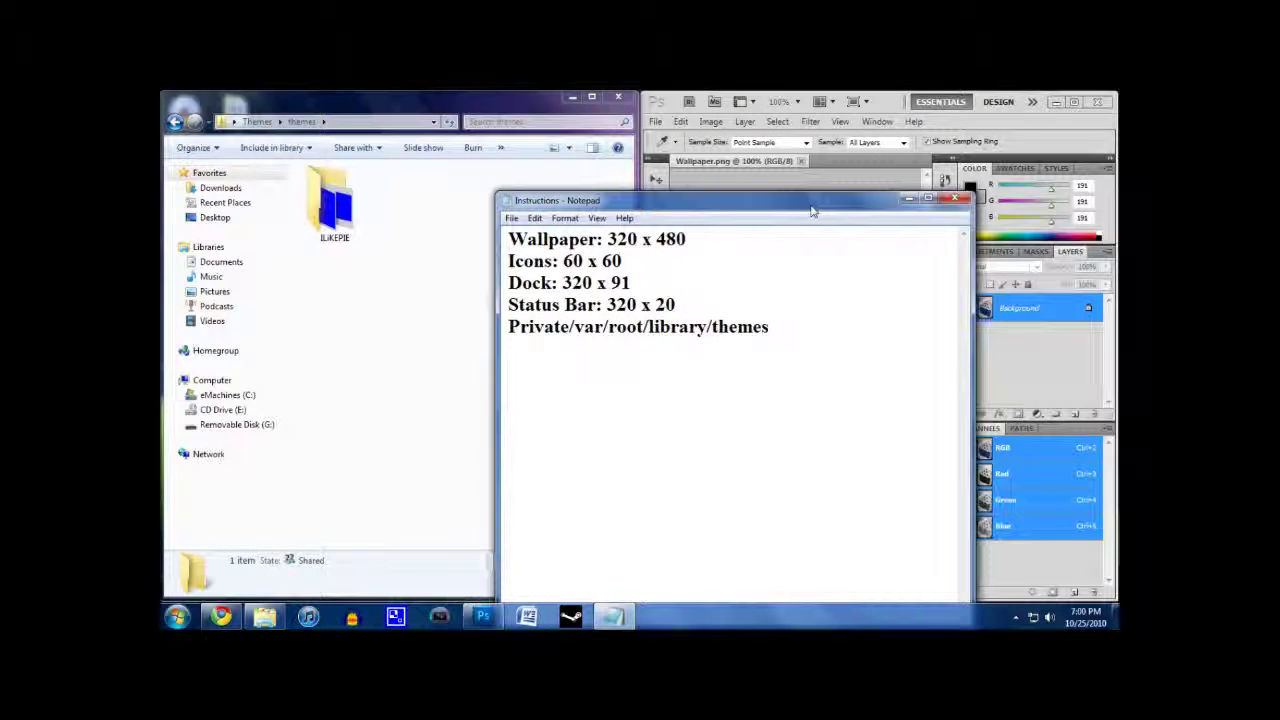